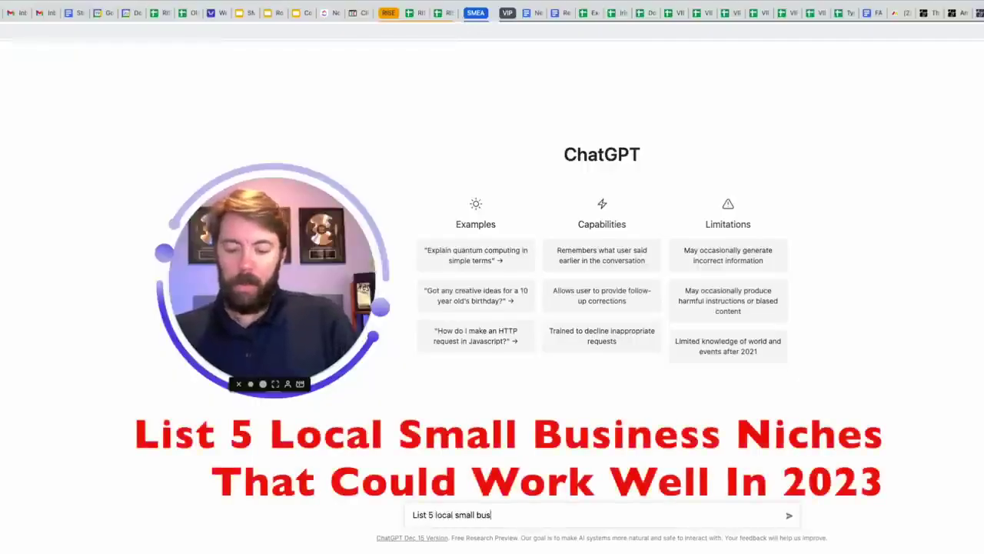
Ask ChatGPT for 5 local small-business niches for 2023, then start a brick-and-mortar follow-up
{"action": "type", "text": "iness niches that could work well in 2023"}
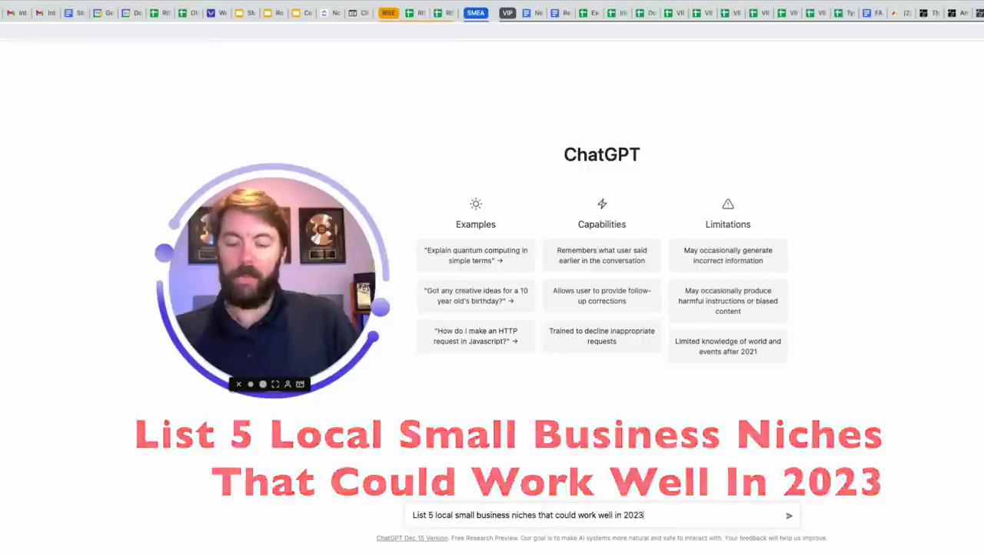
{"action": "key", "text": "Return"}
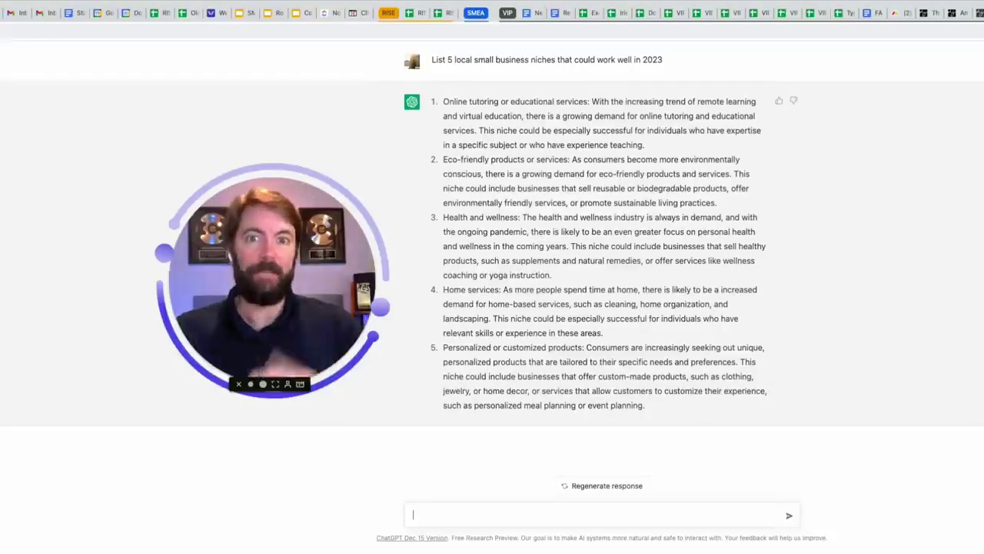
{"action": "type", "text": "Niche down to 5 local brick and mortar service based businesses"}
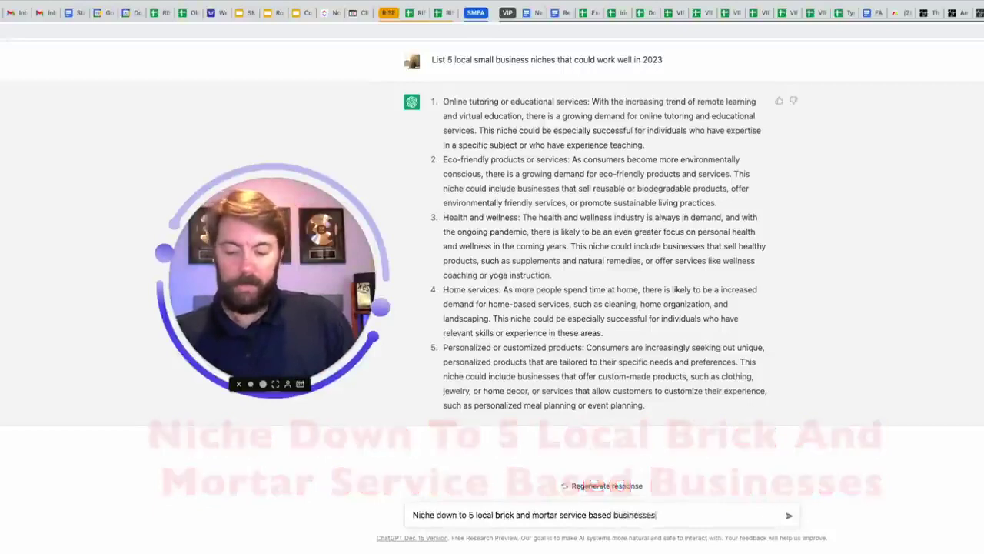
Send 'Niche down to 5 local brick and mortar service based businesses', then begin an agency-name request
{"action": "key", "text": "Return"}
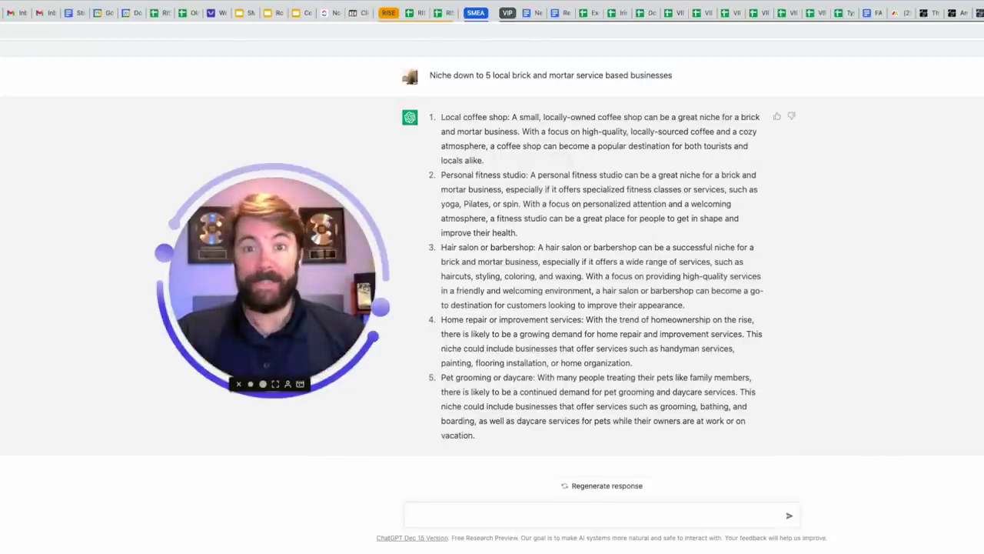
{"action": "type", "text": "Come up with a witty ma"}
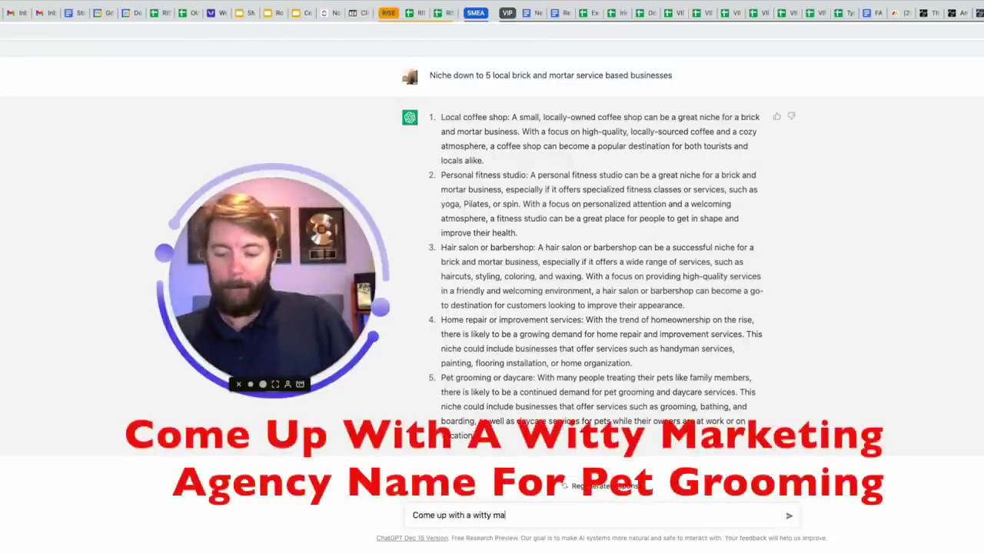
{"action": "type", "text": "rketing agency name for pet gr"}
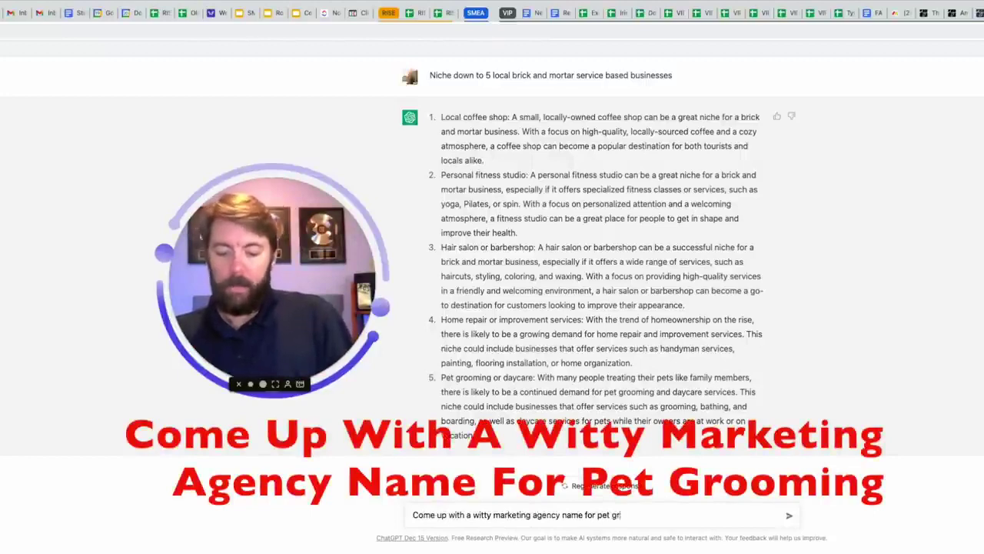
{"action": "type", "text": "ooming"}
Request a witty pet-grooming agency name, then 5 more names, and start an ad request
{"action": "key", "text": "Return"}
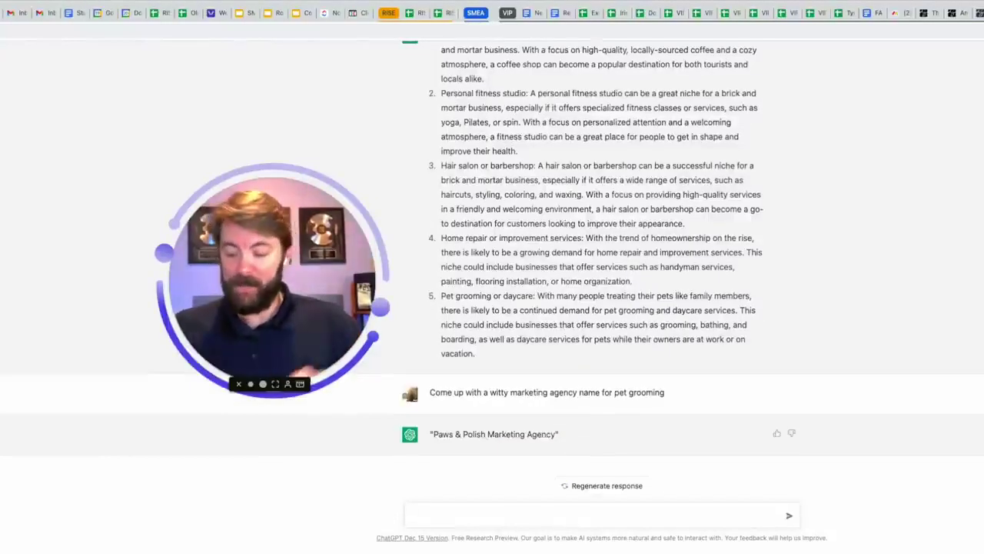
{"action": "type", "text": "Come up with 5 more"}
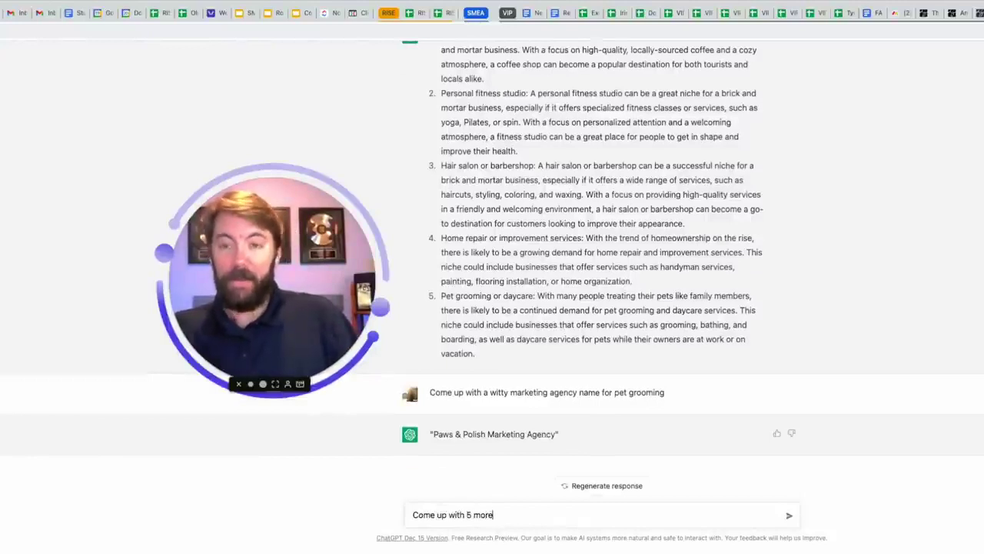
{"action": "key", "text": "Return"}
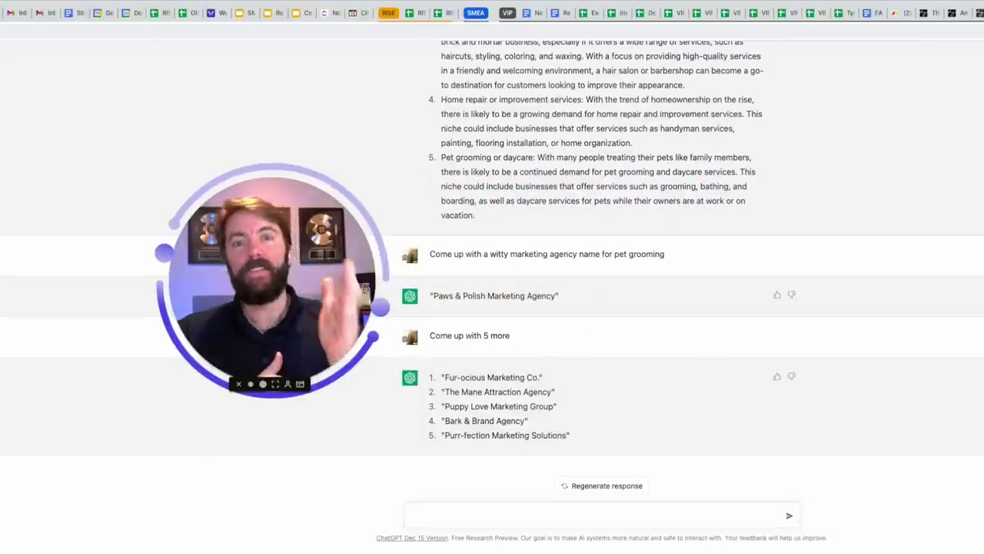
{"action": "type", "text": "write a "}
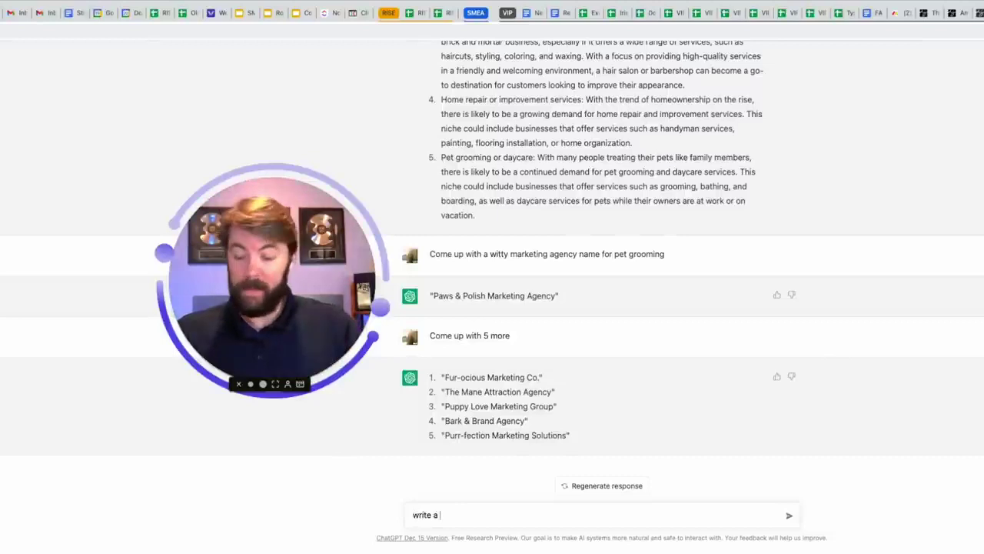
{"action": "type", "text": "social media ad for this"}
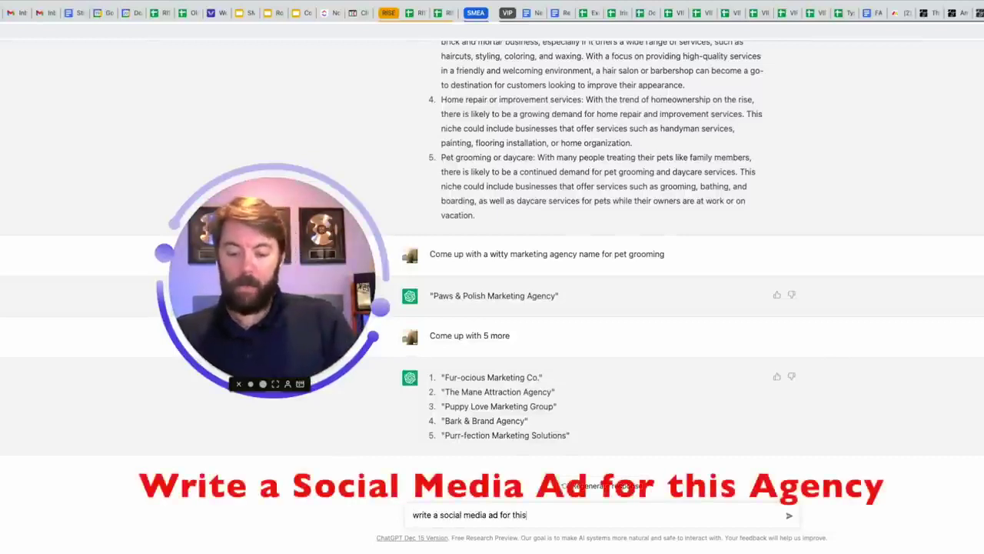
{"action": "type", "text": " agency"}
Send 'write a social media ad for this agency' to get an ad for Paws & Polish
{"action": "key", "text": "Return"}
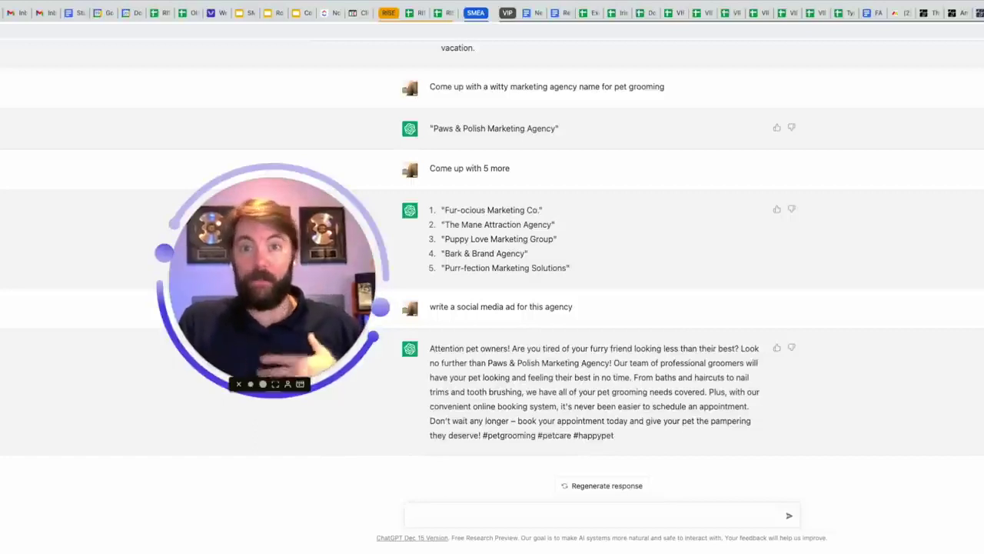
Send a two-paragraph note choosing name #2 for grooming businesses, review the ad, and start 'Add witnand humor'
{"action": "type", "text": "First I have chosen the agncy name you picked for #2  Also, this ad is to attract potentia;l pet grooming compoanies that may ned to hire me for my marketing services"}
{"action": "key", "text": "Return"}
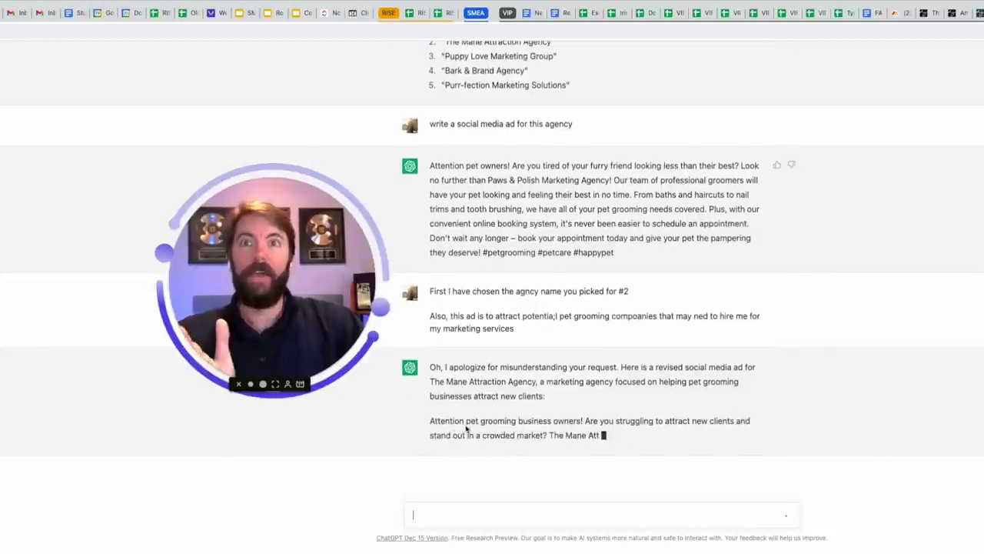
{"action": "left_click_drag", "start_coordinate": [430, 421], "coordinate": [754, 437]}
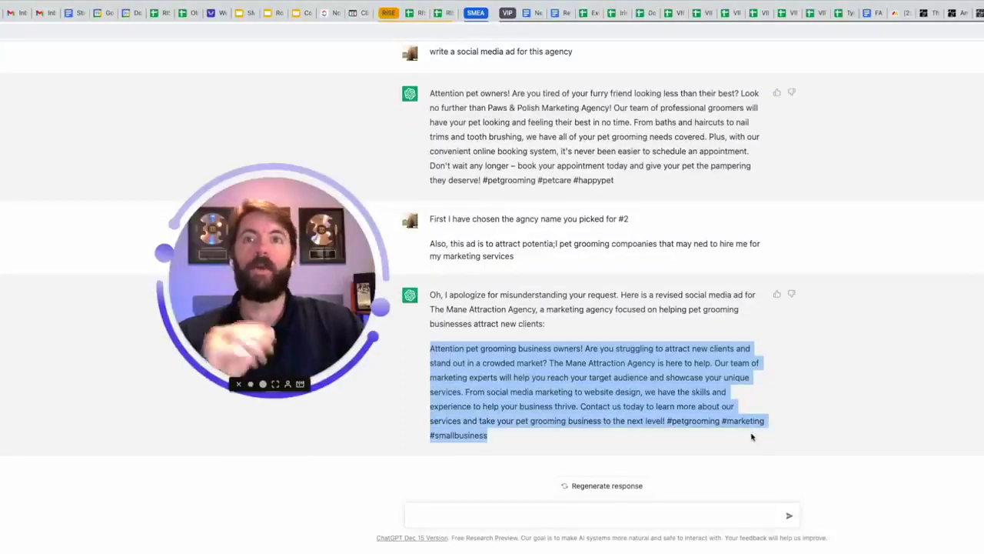
{"action": "left_click", "coordinate": [696, 393]}
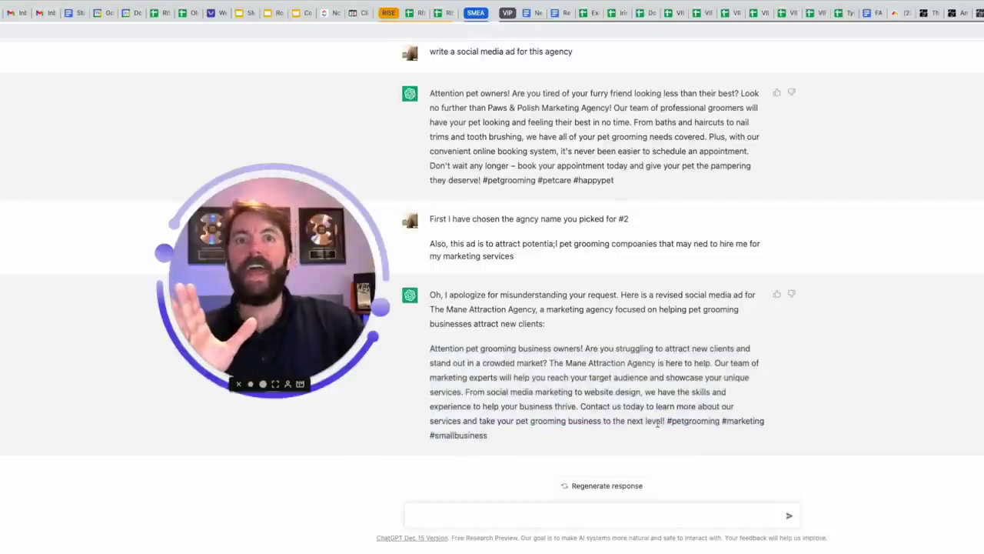
{"action": "left_click_drag", "start_coordinate": [667, 423], "coordinate": [686, 438]}
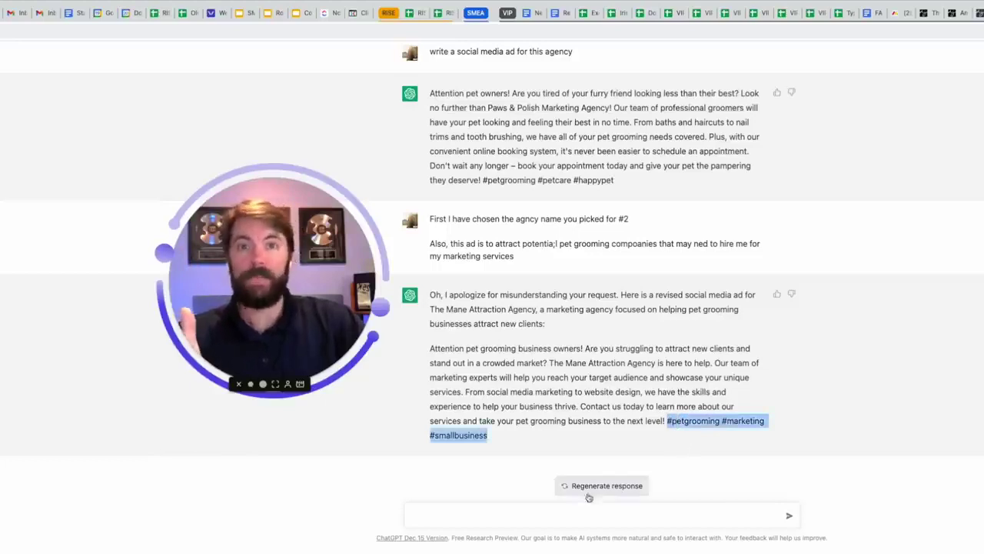
{"action": "left_click", "coordinate": [530, 514]}
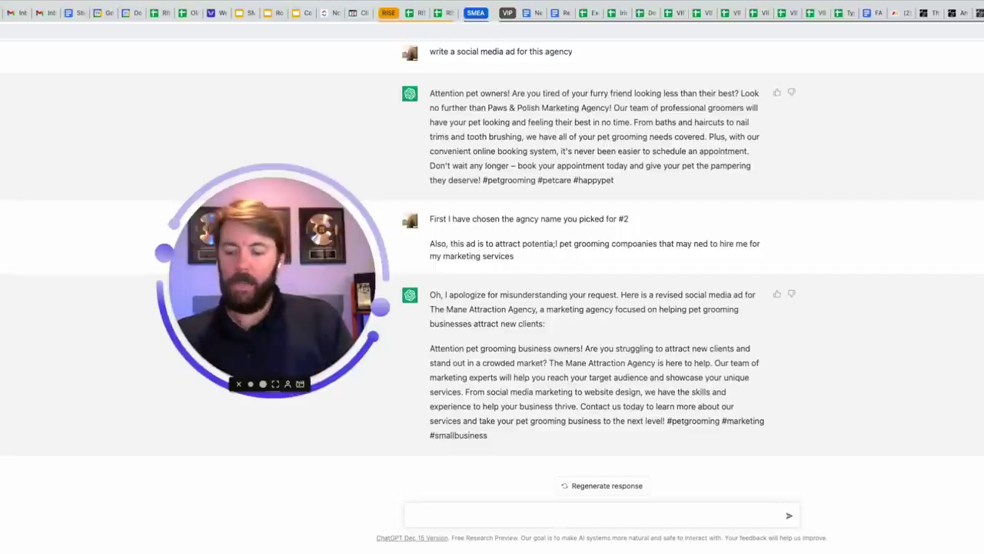
{"action": "type", "text": "Add witnand humor"}
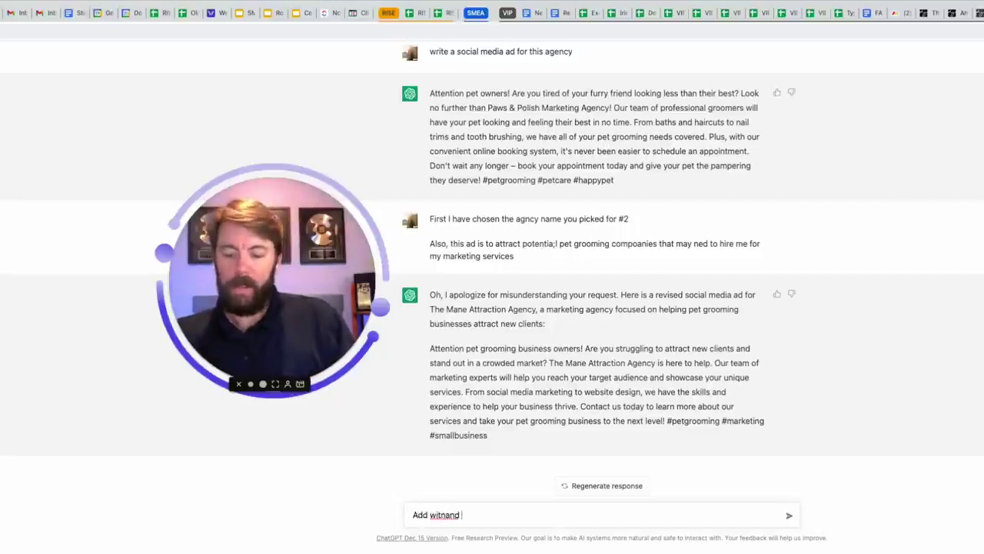
Send 'Add witnand humor' to get a humorous Mane Attraction Agency ad
{"action": "key", "text": "Return"}
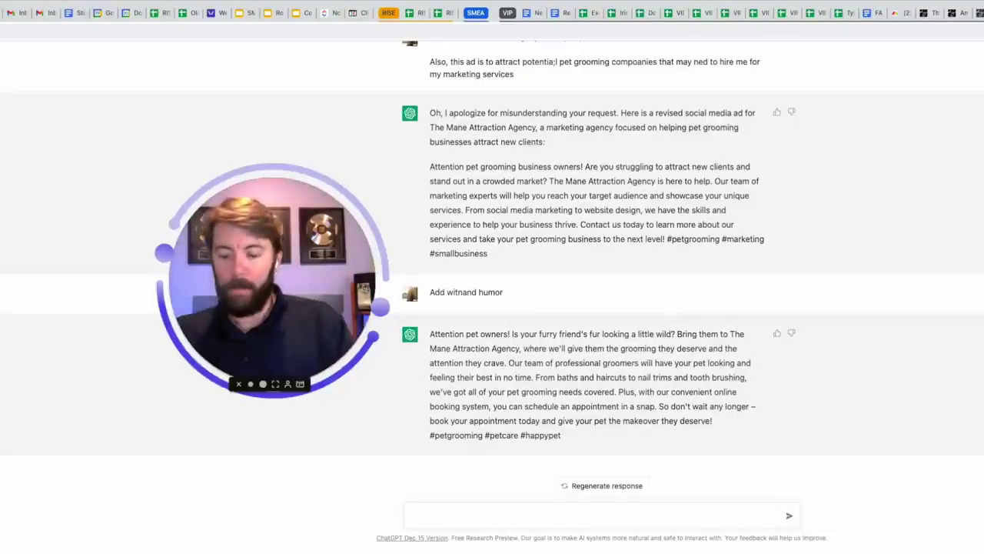
Send 'Please use for my agency' to redirect the ad to The Mane Attraction Agency
{"action": "type", "text": "lease use "}
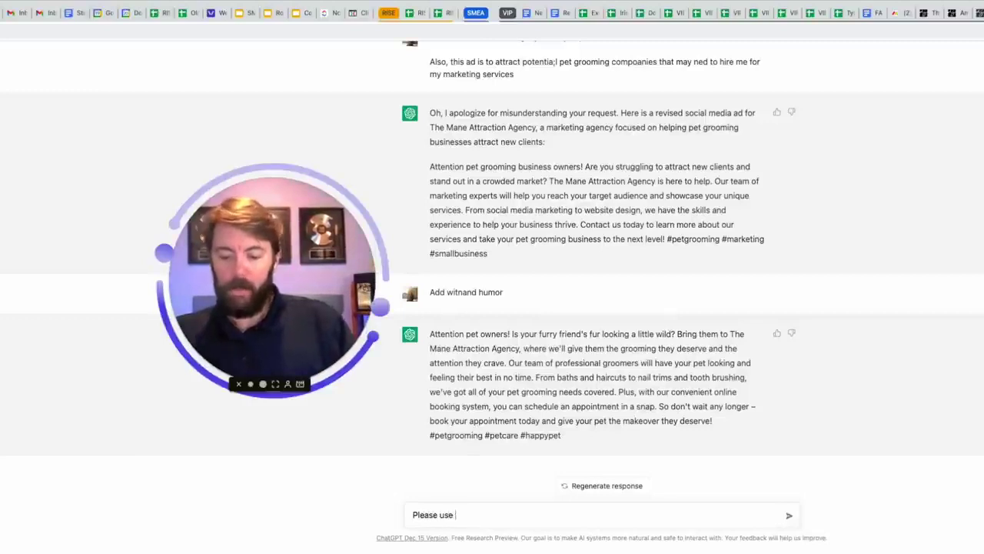
{"action": "type", "text": "for my agency"}
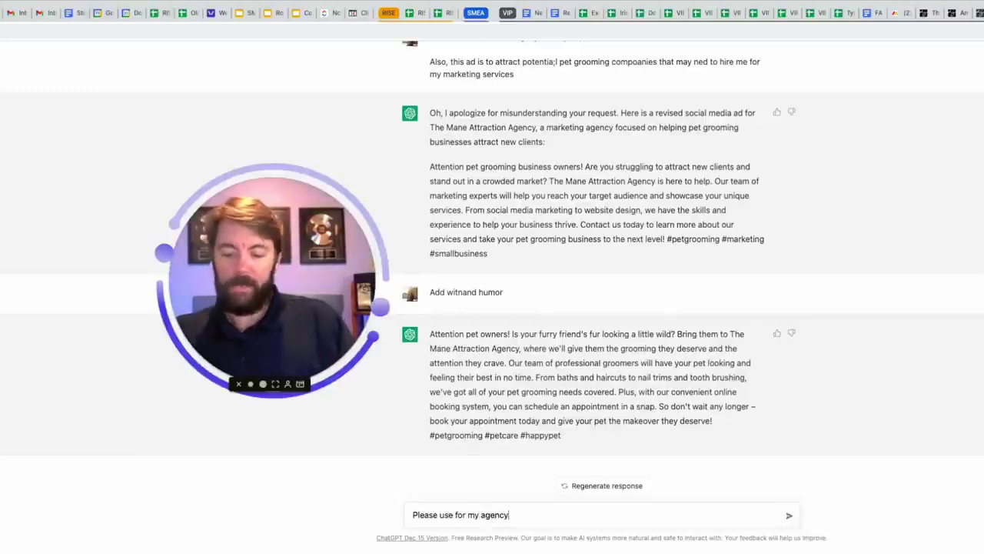
{"action": "key", "text": "Return"}
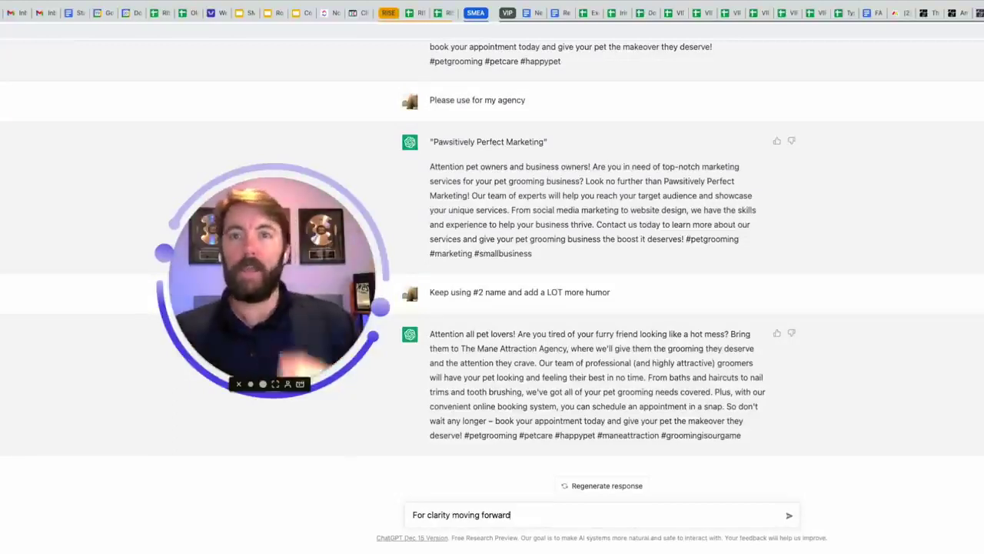
Clarify the agency is The Mane Attraction Agency targeting pet grooming business owners, and review the reply
{"action": "type", "text": "agency is called t"}
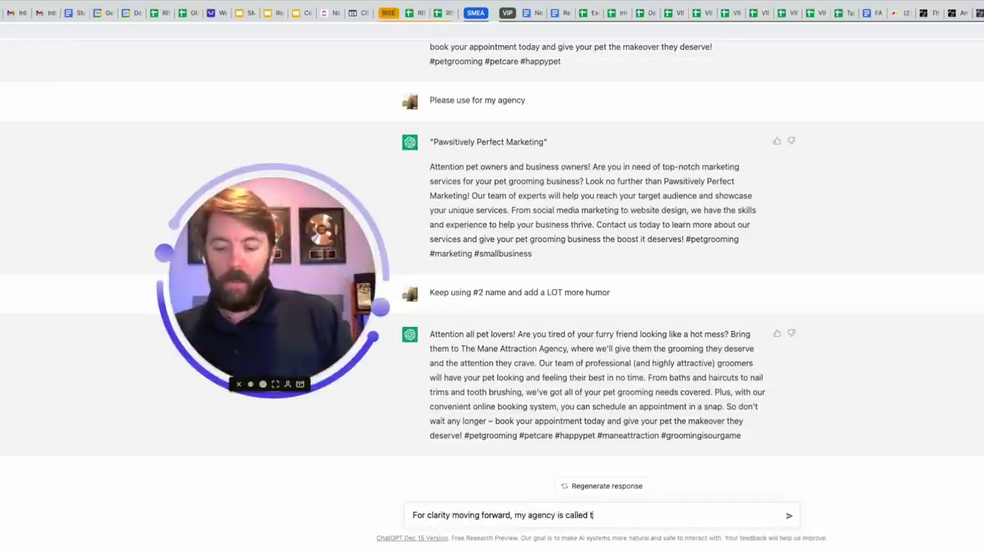
{"action": "type", "text": "he Mane Atra"}
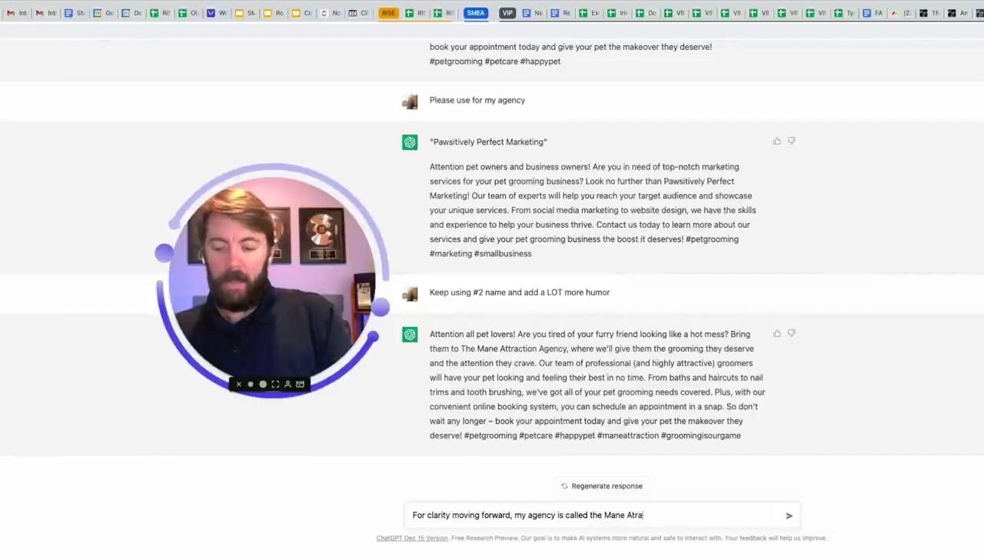
{"action": "type", "text": "ction Agenmc"}
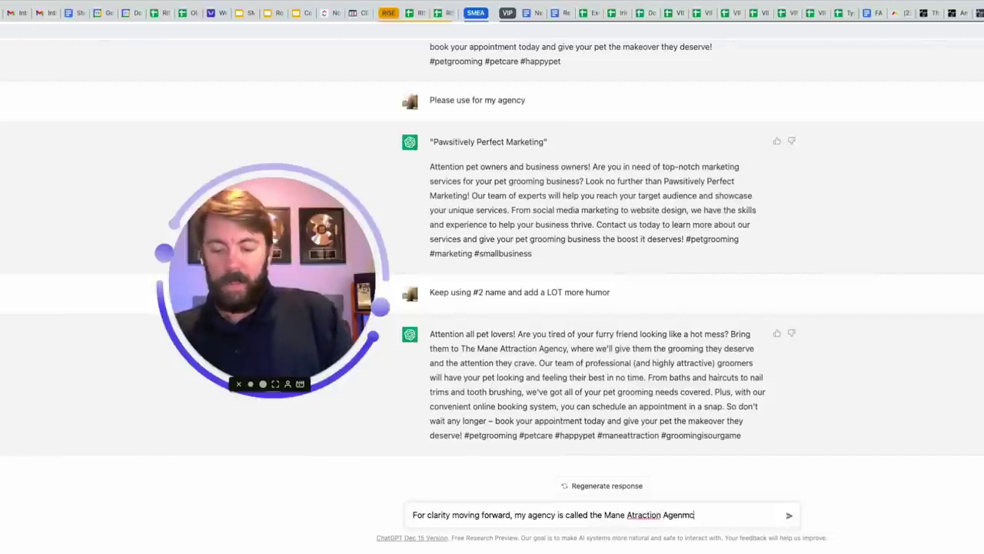
{"action": "type", "text": "y, and I am "}
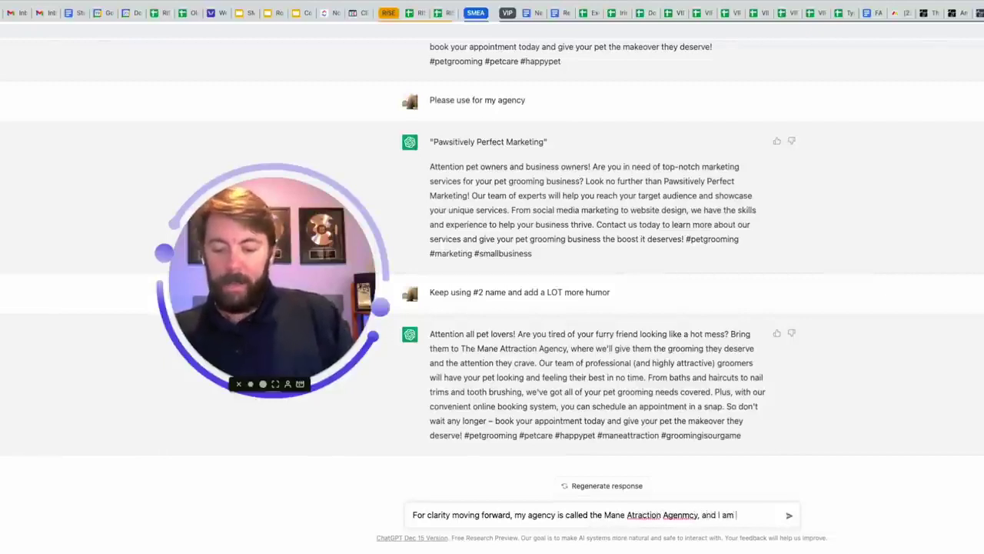
{"action": "type", "text": "trying to create ads to attract pet groomers"}
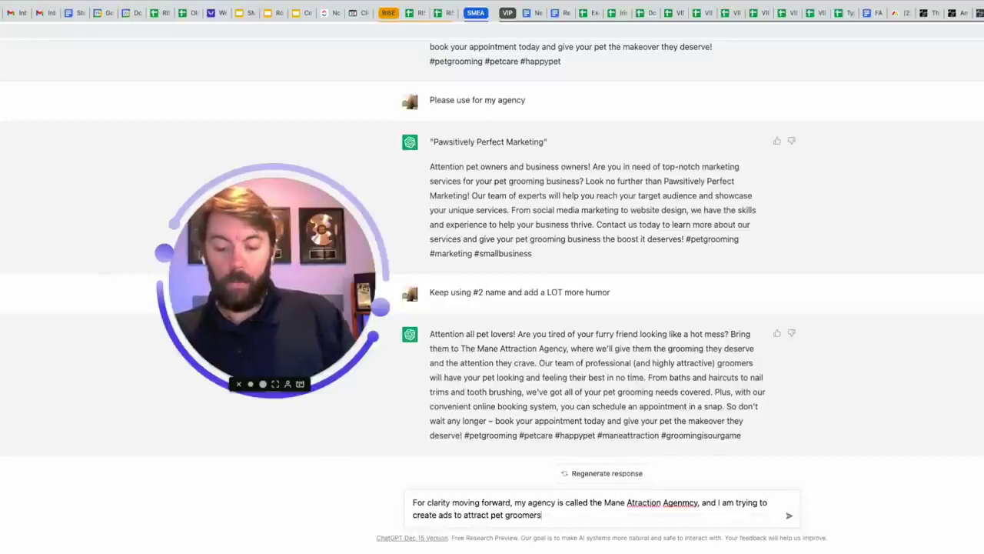
{"action": "key", "text": "Return"}
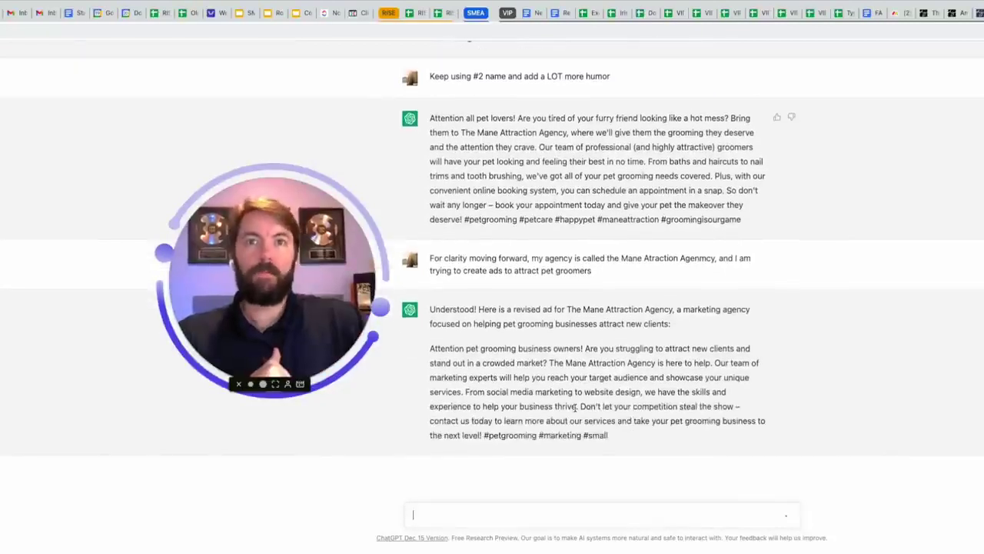
{"action": "left_click_drag", "start_coordinate": [582, 405], "coordinate": [740, 406]}
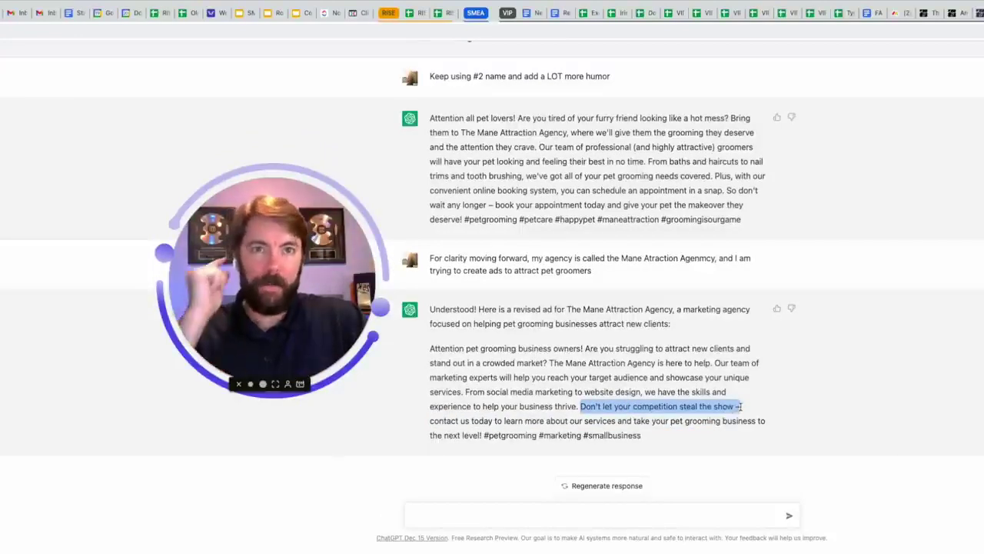
Send 'Add a lot more humor' and highlight the #groomingisourgame hashtag in the new ad
{"action": "type", "text": "Add a lot more humor"}
{"action": "key", "text": "Return"}
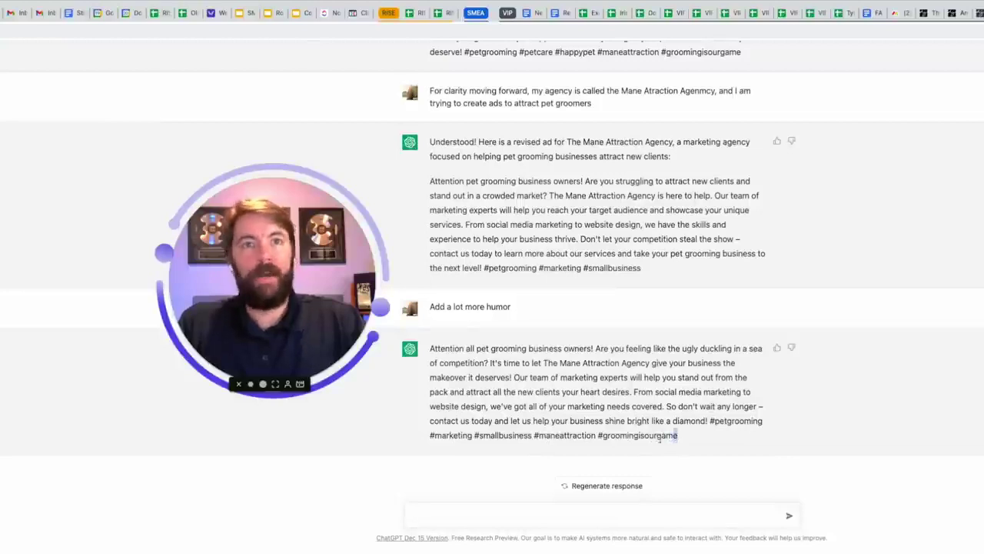
{"action": "left_click_drag", "start_coordinate": [676, 436], "coordinate": [598, 442]}
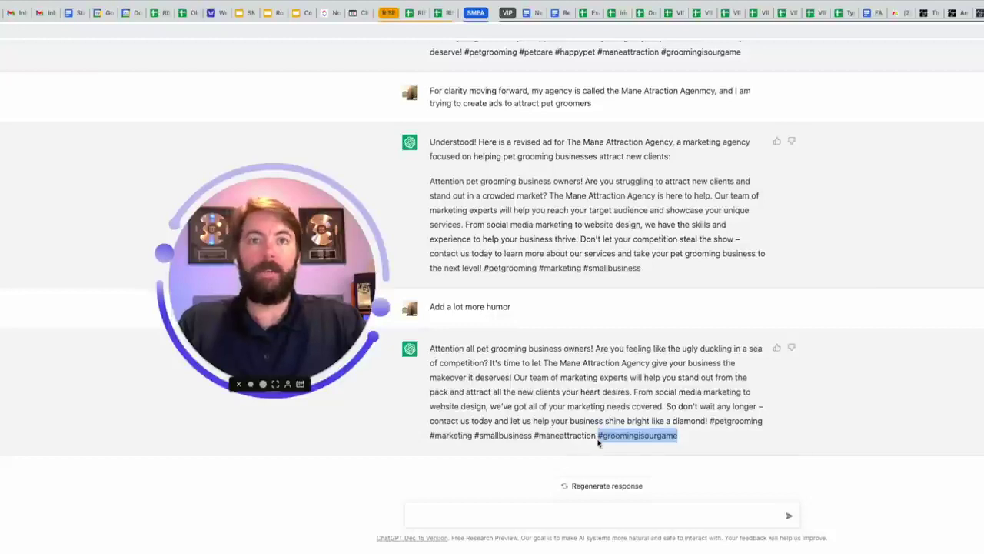
Request a landing-page headline, then 'Ok, give me 5 more and make them even more witty'
{"action": "left_click", "coordinate": [584, 514]}
{"action": "type", "text": "Now"}
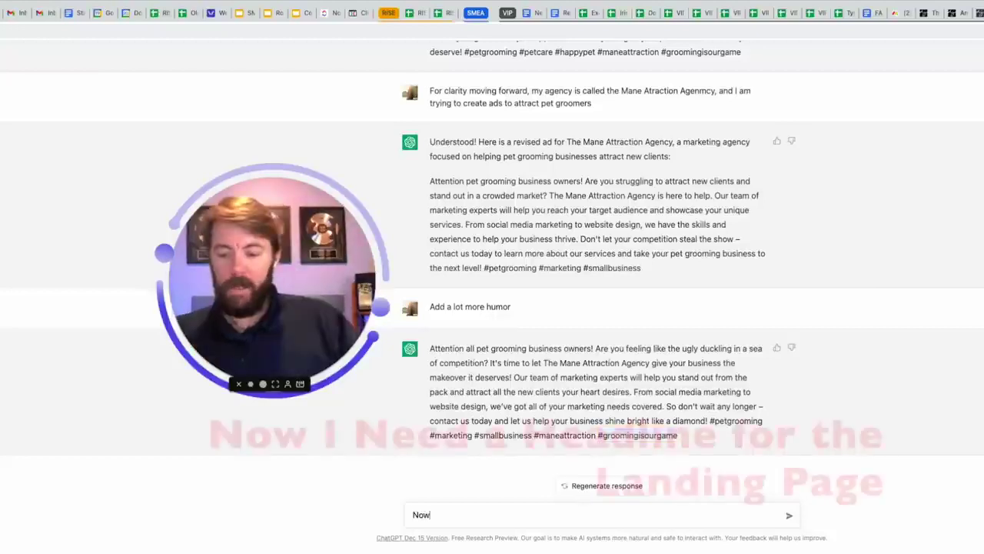
{"action": "type", "text": " I need a headline for the lan"}
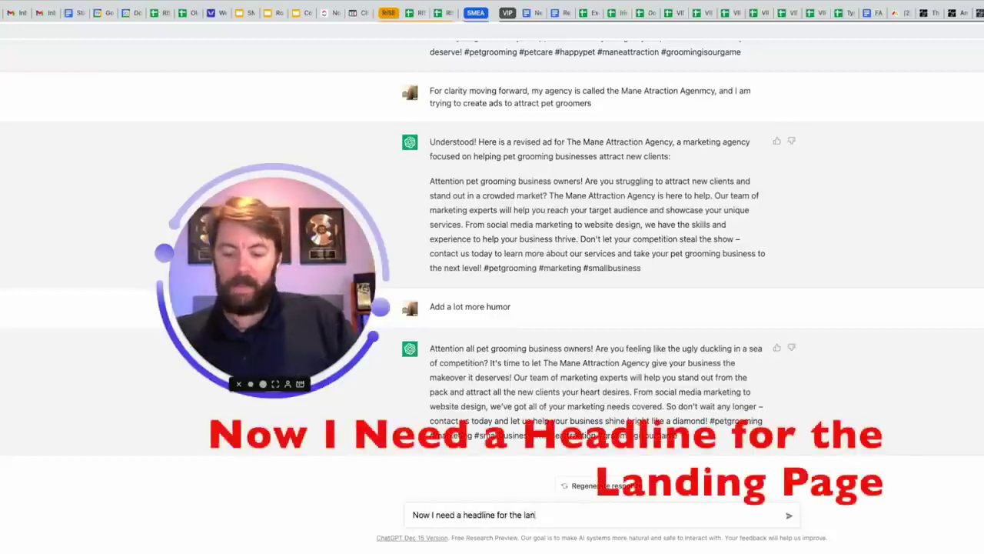
{"action": "type", "text": "ding page"}
{"action": "key", "text": "Return"}
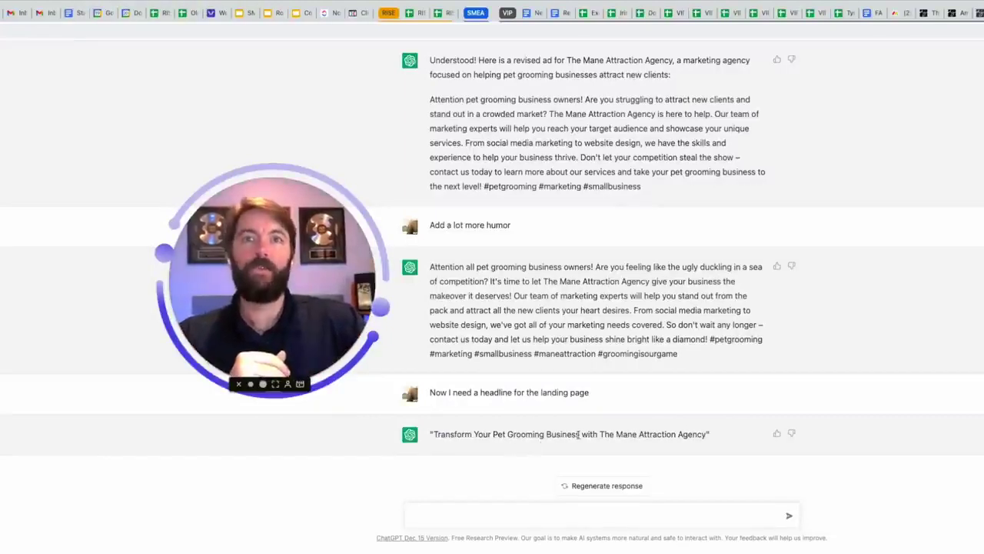
{"action": "type", "text": "Ok, give me "}
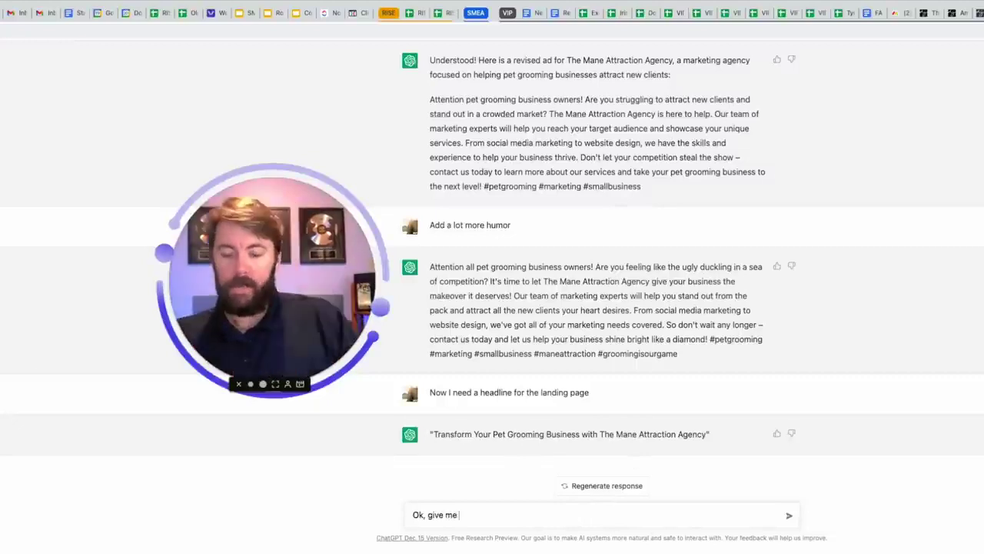
{"action": "type", "text": "5 more and make them"}
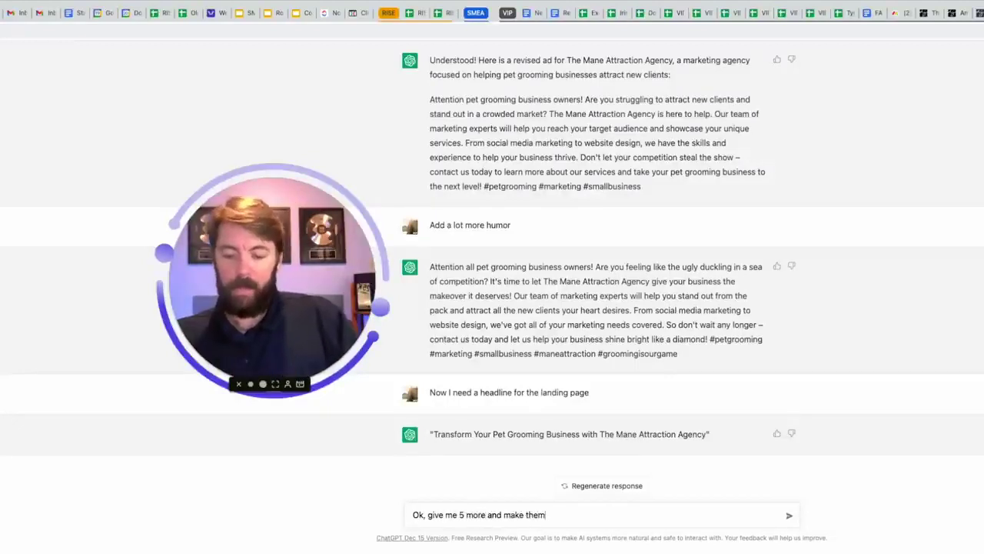
{"action": "type", "text": " even more witty"}
{"action": "key", "text": "Return"}
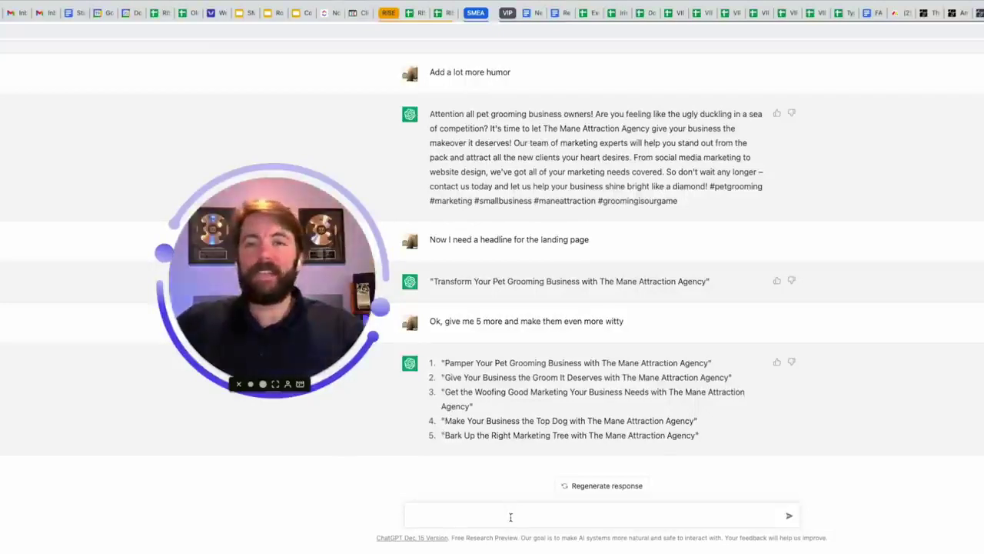
Ask for amazing body copy that entices pet-grooming owners to work with the agency
{"action": "type", "text": "Give me "}
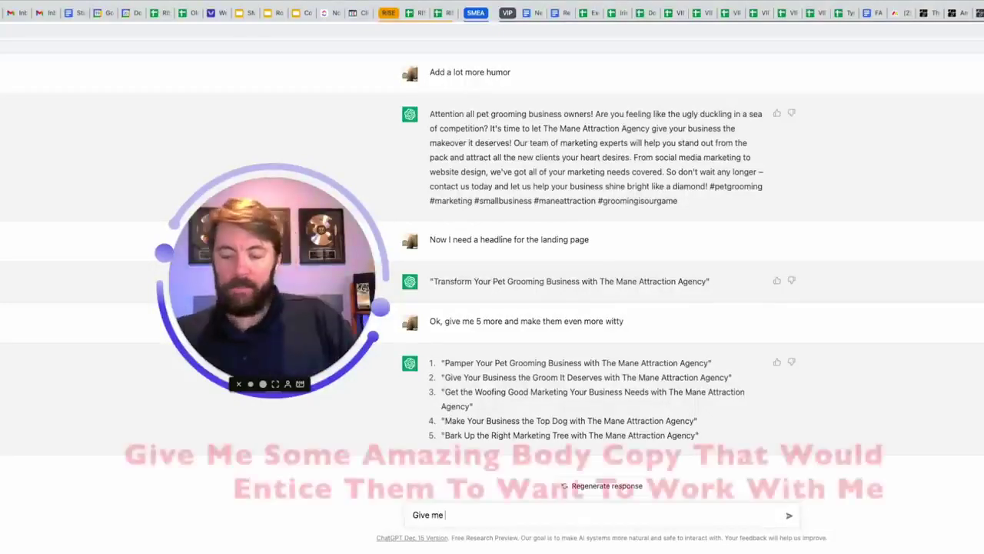
{"action": "type", "text": "some amazing body copy that"}
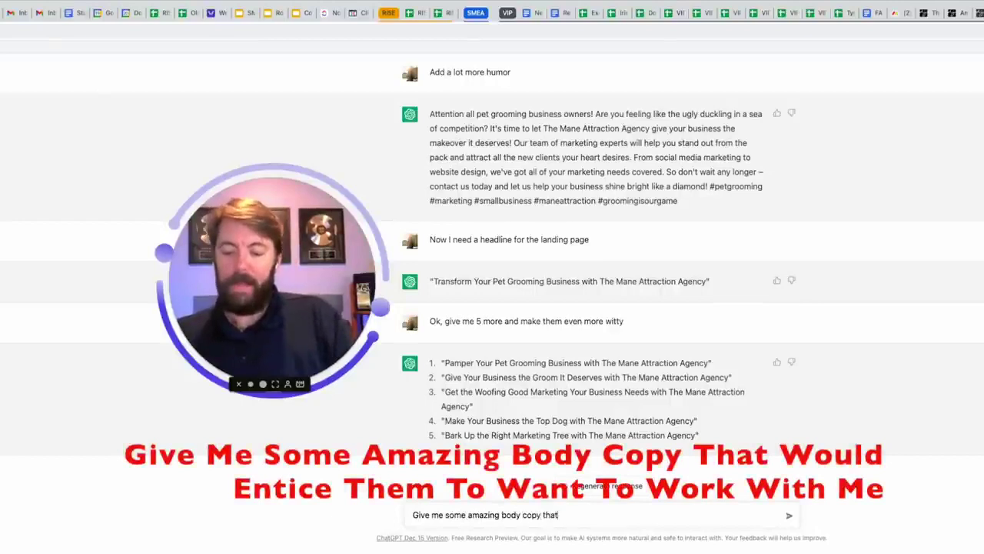
{"action": "type", "text": " would entice them to want to work wioth"}
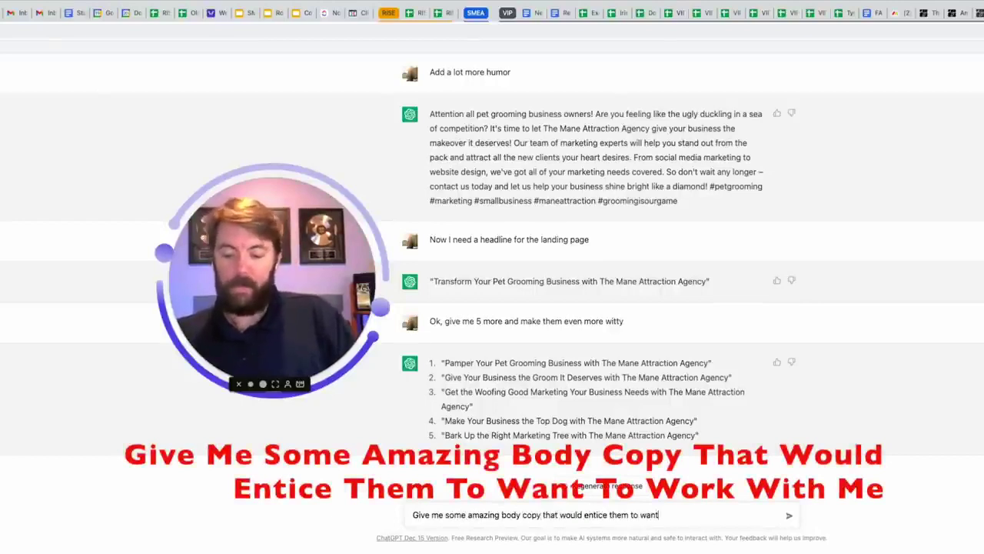
{"action": "type", "text": " me"}
{"action": "key", "text": "Return"}
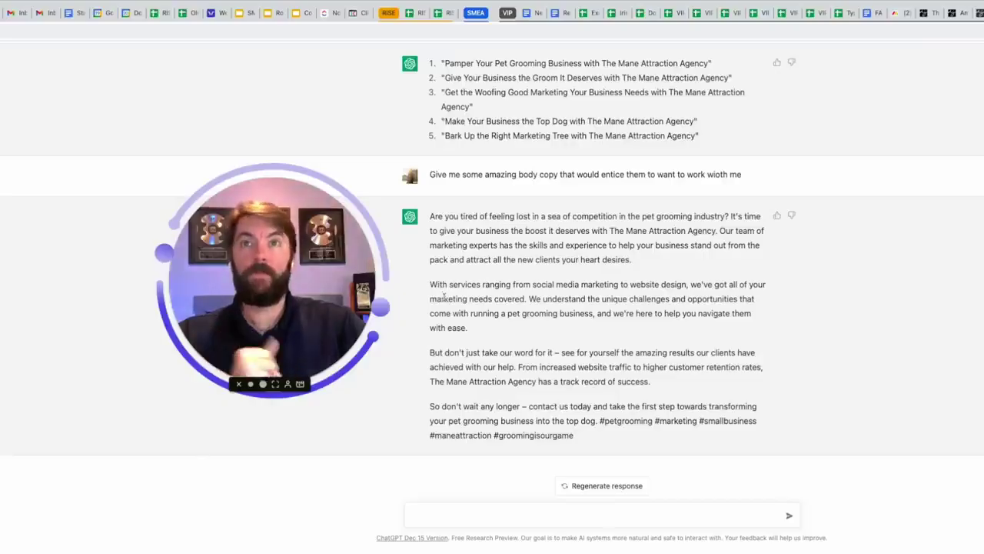
{"action": "left_click_drag", "start_coordinate": [429, 218], "coordinate": [527, 246]}
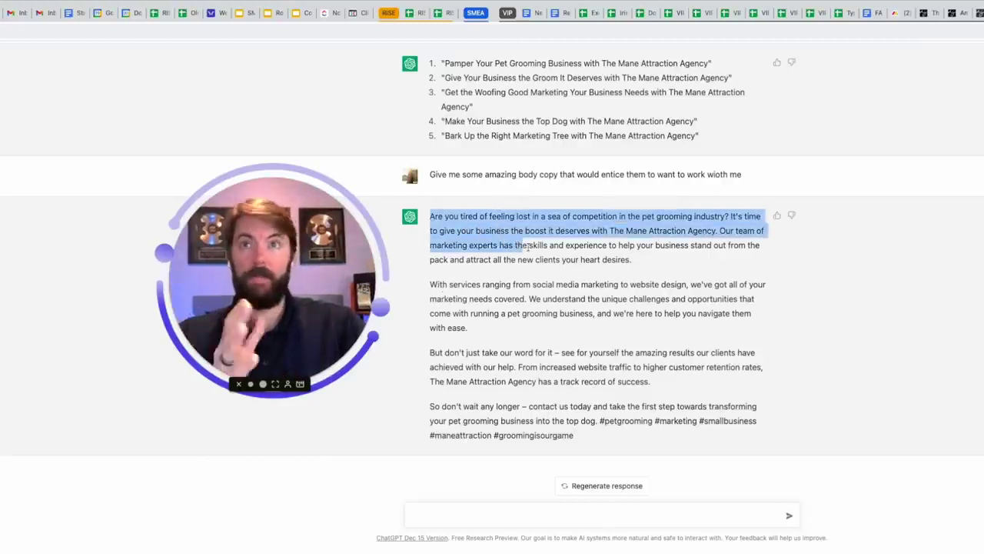
{"action": "left_click", "coordinate": [431, 286]}
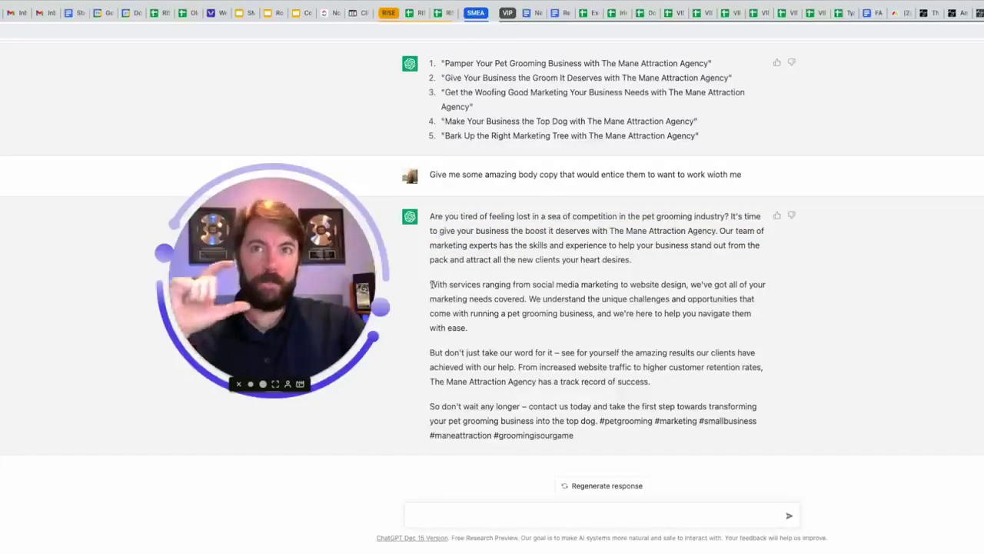
{"action": "left_click_drag", "start_coordinate": [431, 284], "coordinate": [769, 300]}
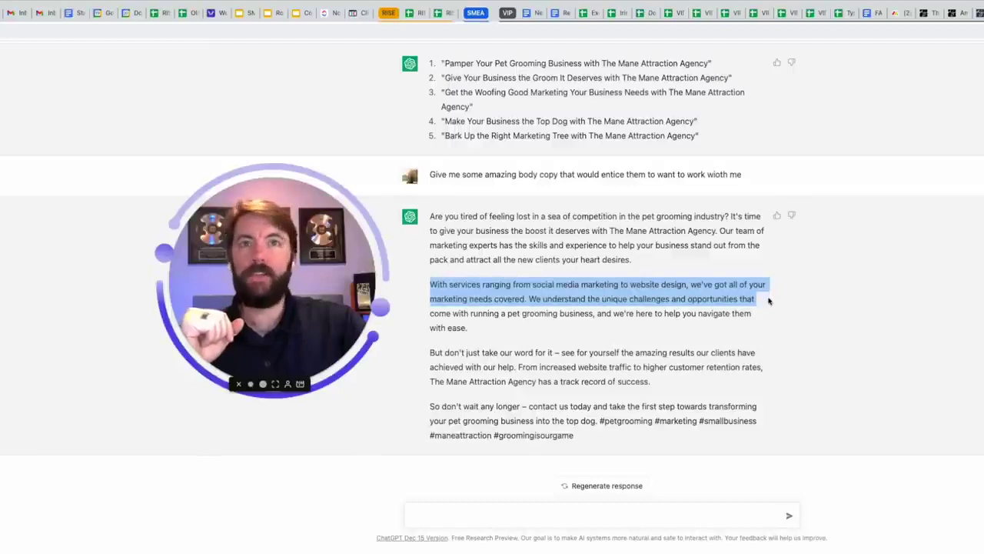
{"action": "left_click_drag", "start_coordinate": [769, 301], "coordinate": [765, 309]}
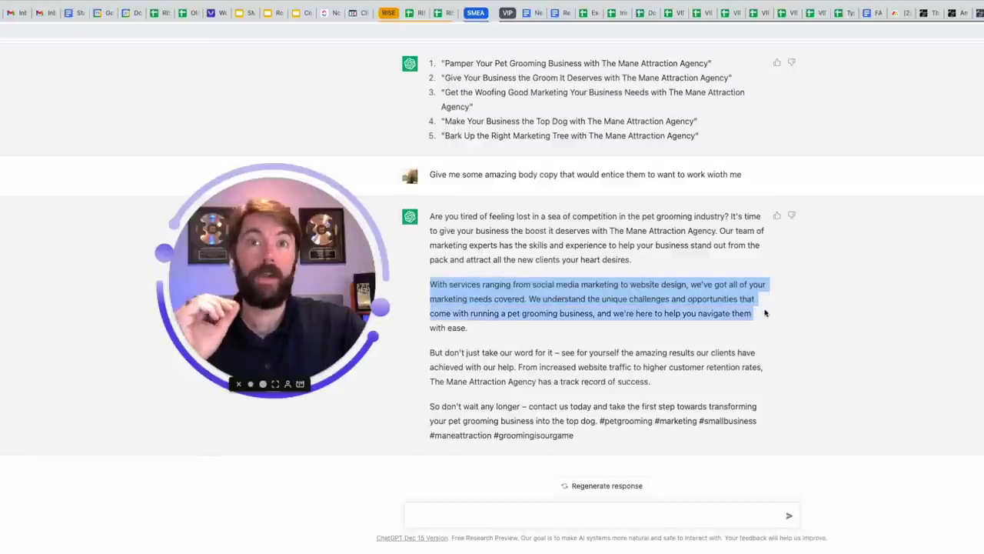
{"action": "left_click_drag", "start_coordinate": [765, 313], "coordinate": [766, 332]}
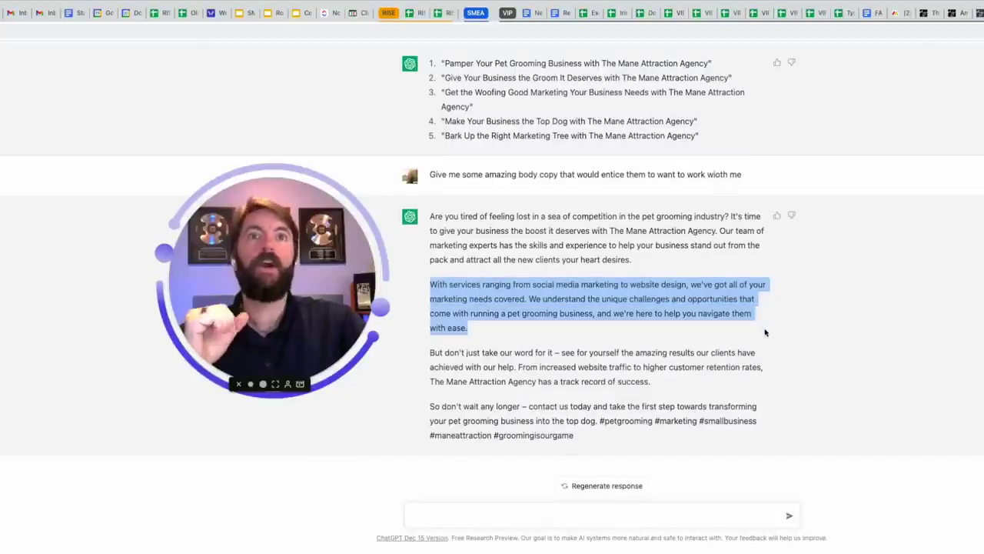
{"action": "left_click", "coordinate": [531, 510]}
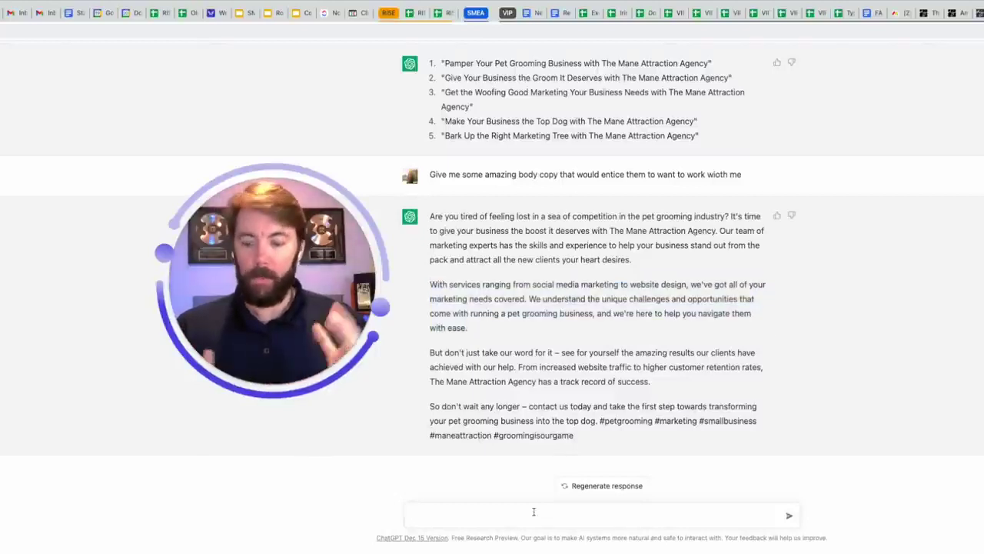
{"action": "type", "text": "come up wi"}
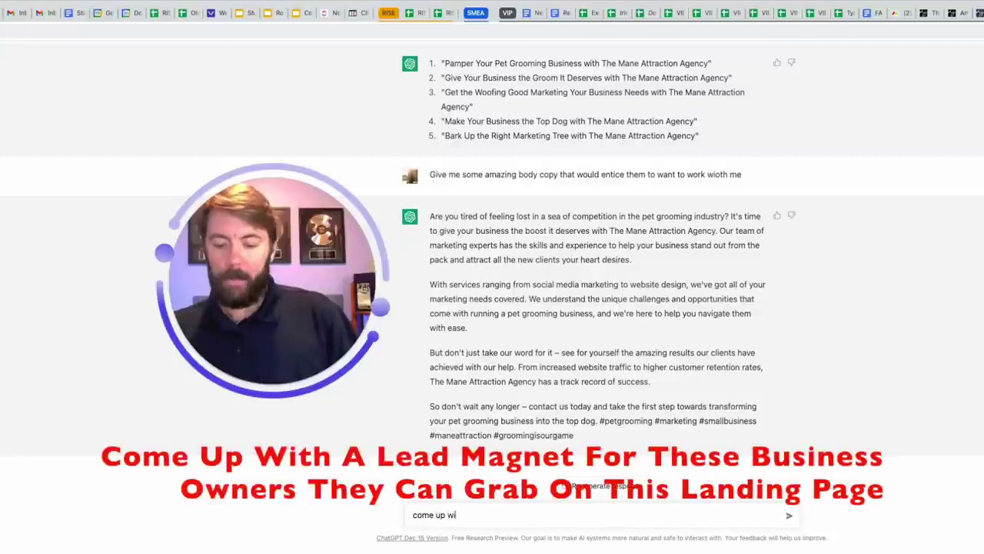
{"action": "type", "text": "th a lead magnet for these "}
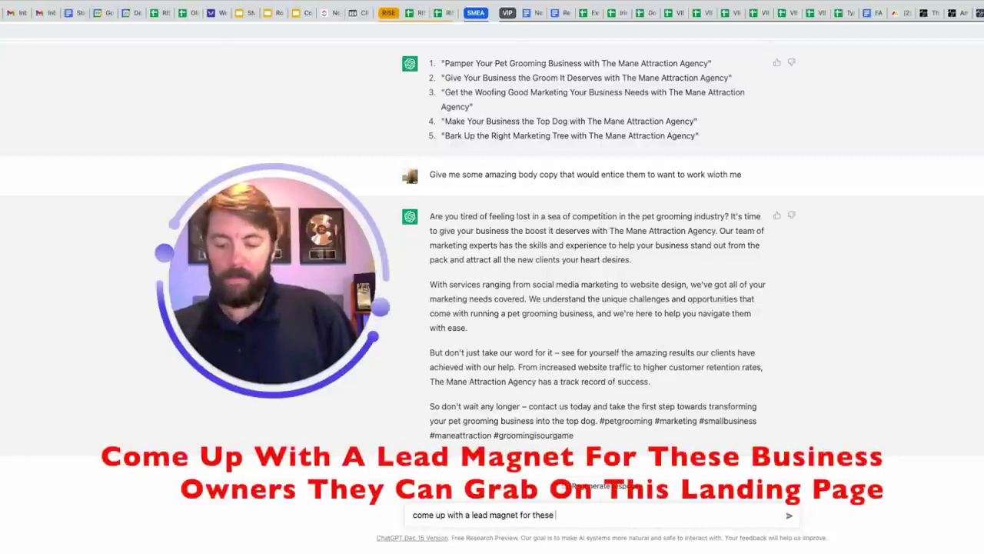
{"action": "type", "text": "business owners they can grab on this landning page"}
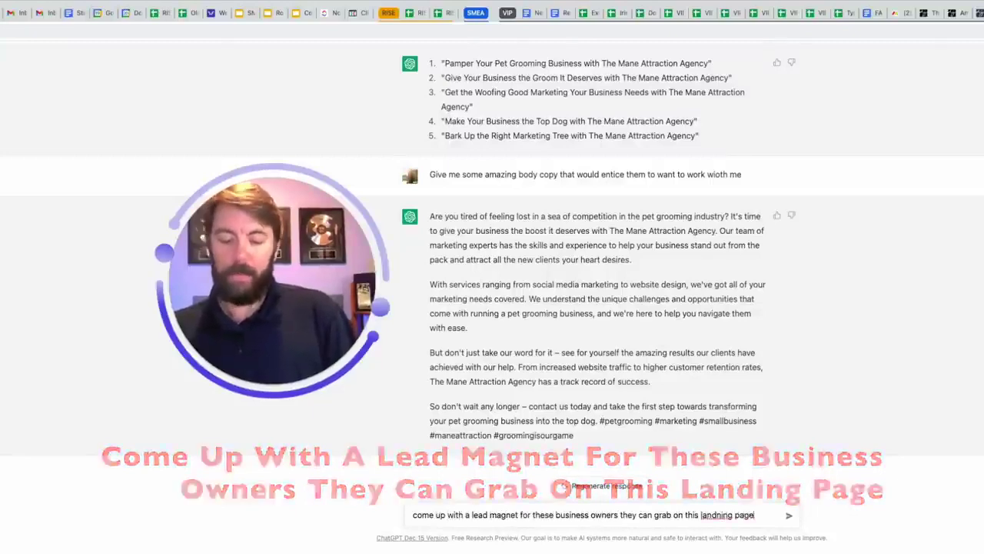
Send the prompt asking for a lead magnet business owners can grab on the landing page
{"action": "key", "text": "Return"}
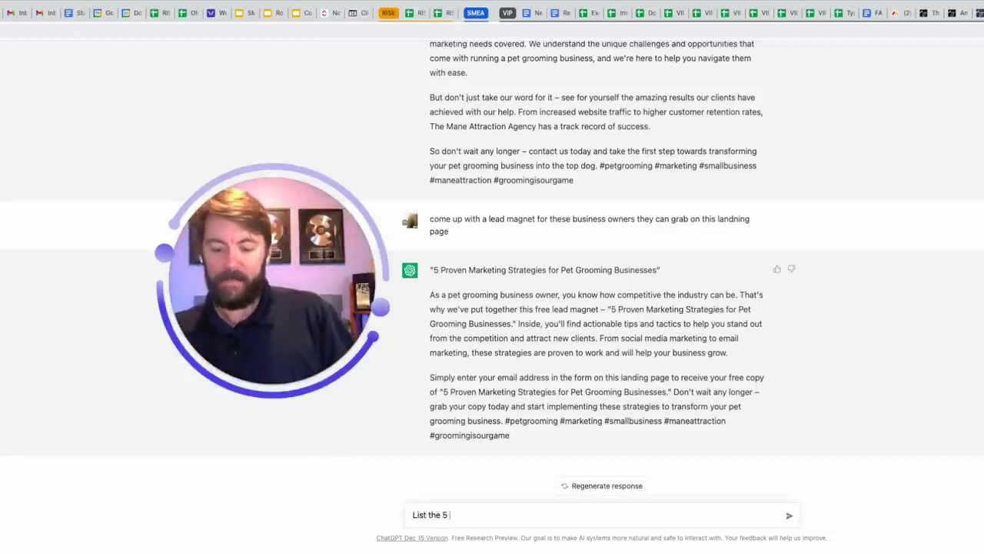
Send 'List the 5 tips and give details' to expand the five marketing strategies
{"action": "type", "text": "and give d"}
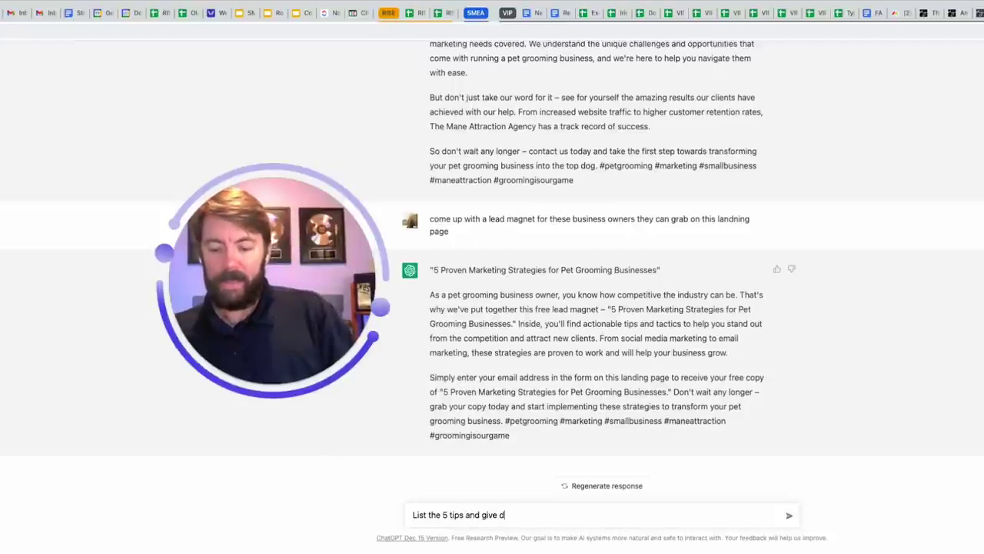
{"action": "type", "text": "etails"}
{"action": "key", "text": "Return"}
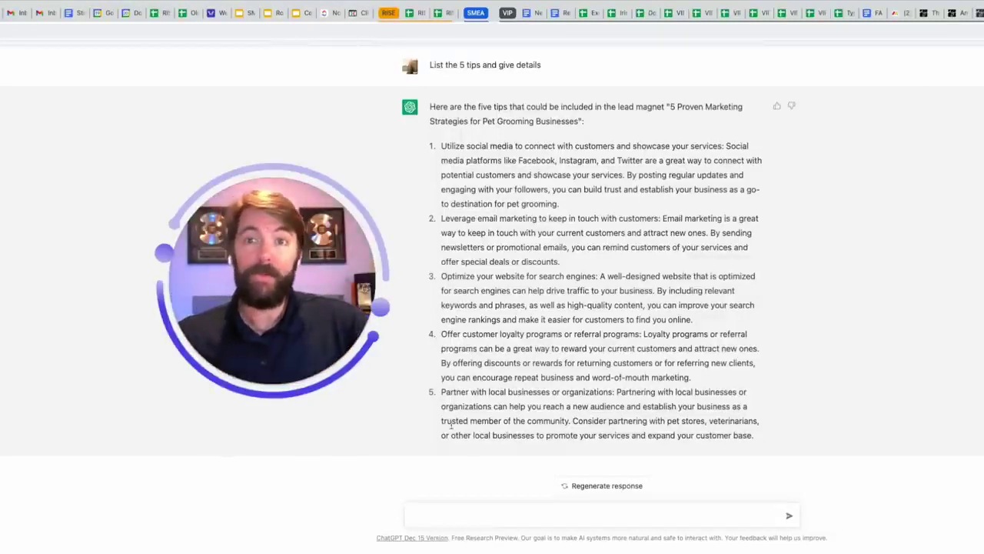
Request a 5-email sequence with subject lines leading to a call, then paste the Email 1 subject into a new prompt
{"action": "type", "text": "Wr"}
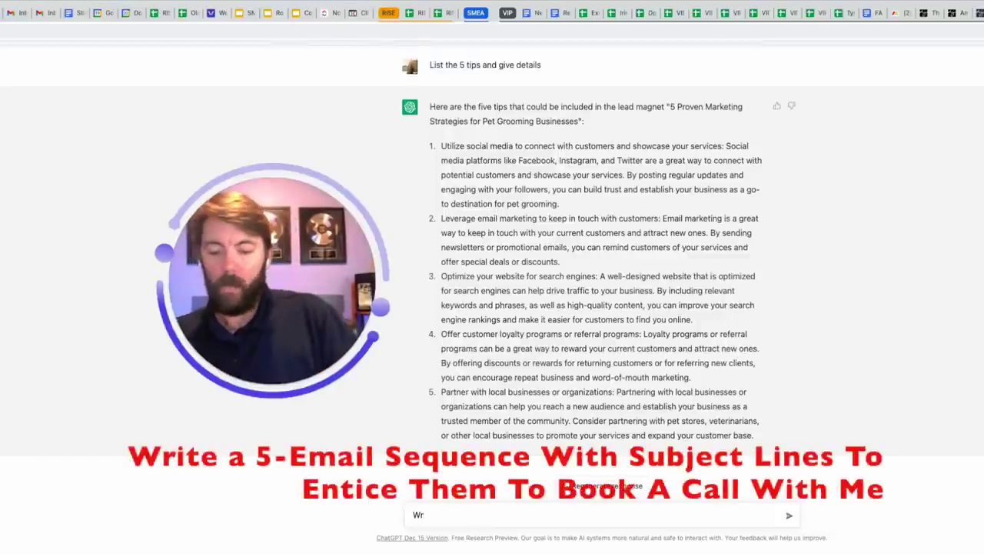
{"action": "type", "text": "ite a 5-email sequebn"}
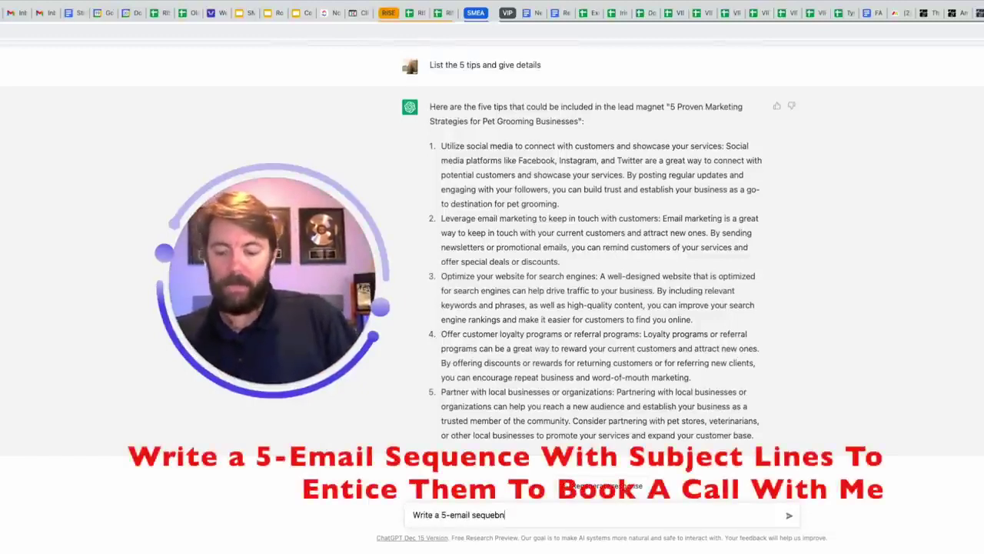
{"action": "type", "text": "ce with subject lines to attract these prospect"}
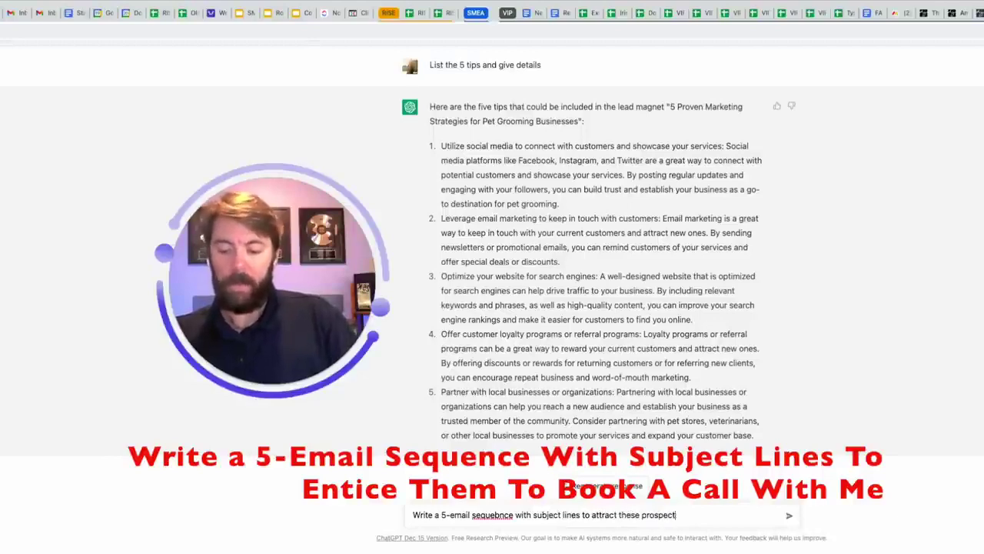
{"action": "type", "text": "a call with me"}
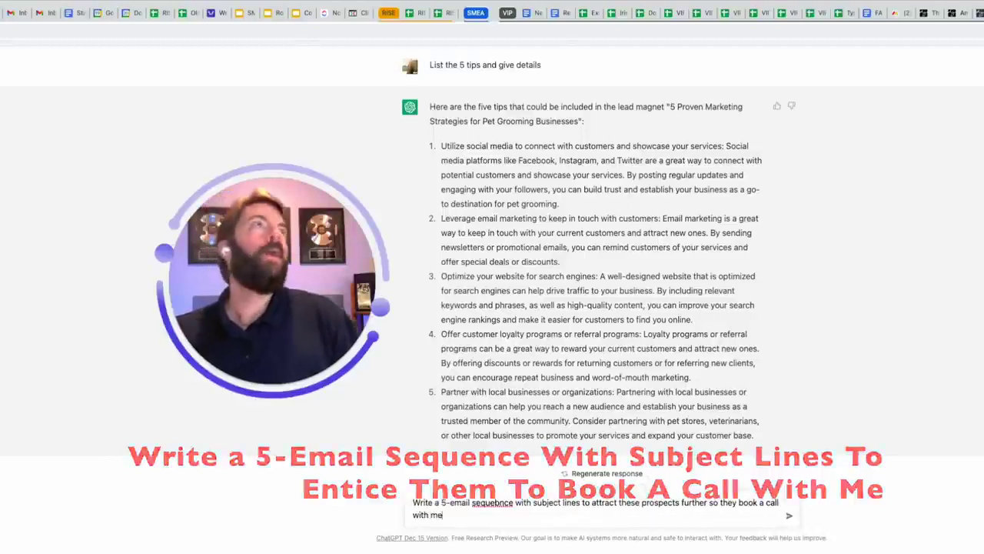
{"action": "key", "text": "Return"}
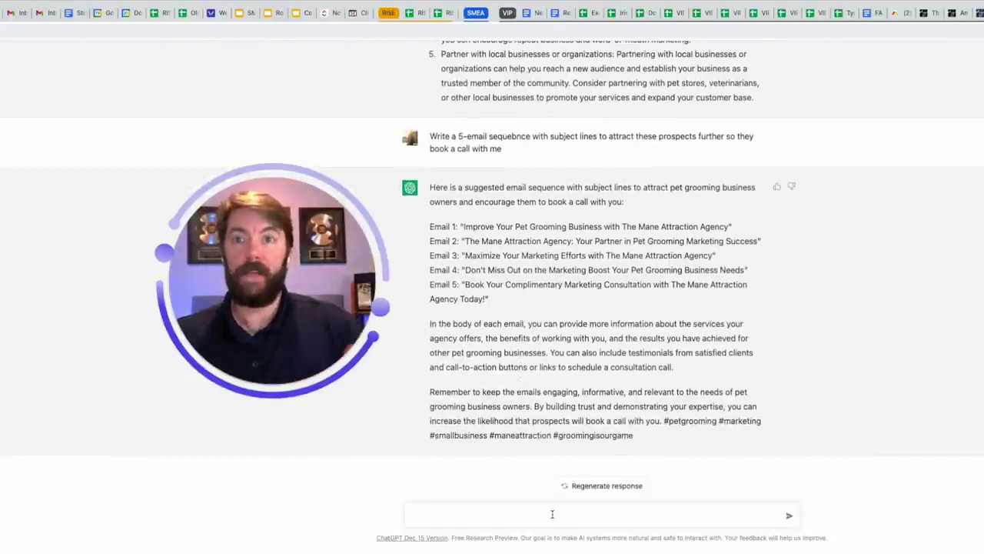
{"action": "type", "text": "Email 1: \"Improve Your Pet Grooming Business with The Mane Attraction Agency\""}
{"action": "key", "text": "shift+Return"}
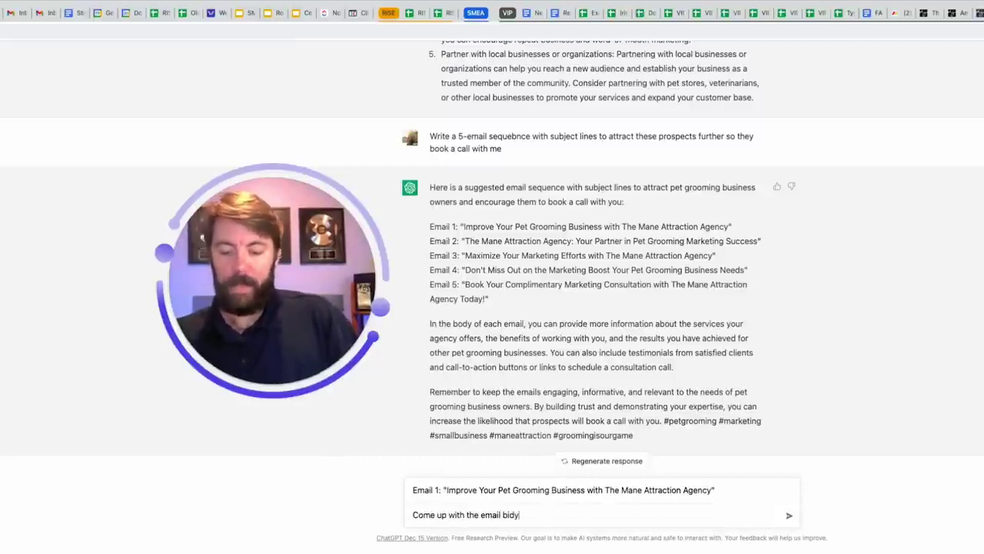
Send the Email 1 body request and highlight the P.S. line of the reply
{"action": "key", "text": "Return"}
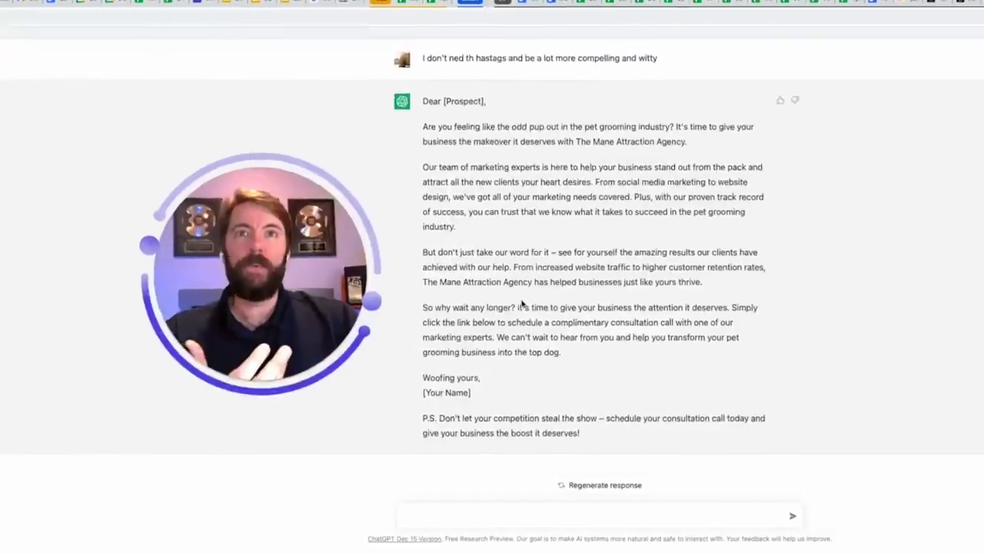
{"action": "left_click_drag", "start_coordinate": [393, 410], "coordinate": [677, 410]}
{"action": "left_click_drag", "start_coordinate": [679, 370], "coordinate": [829, 401]}
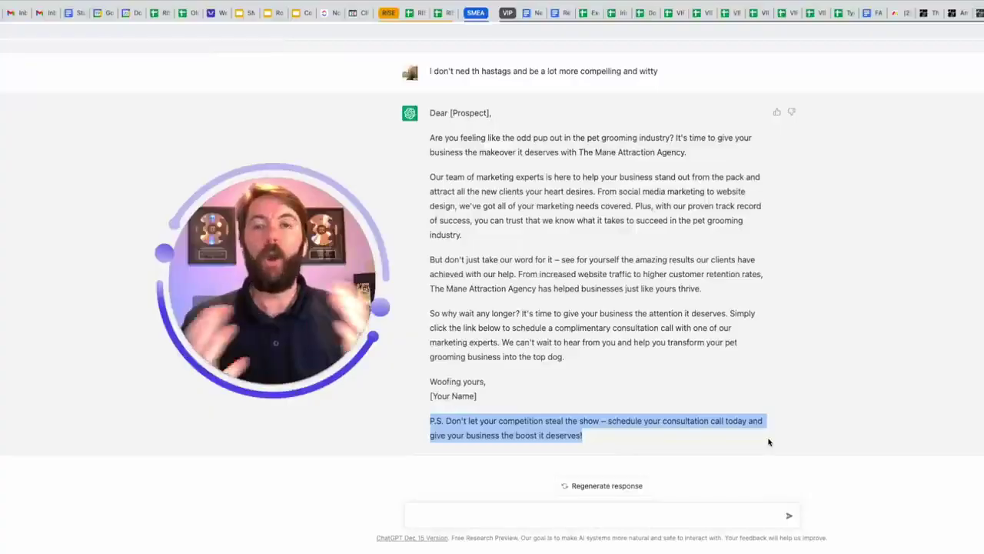